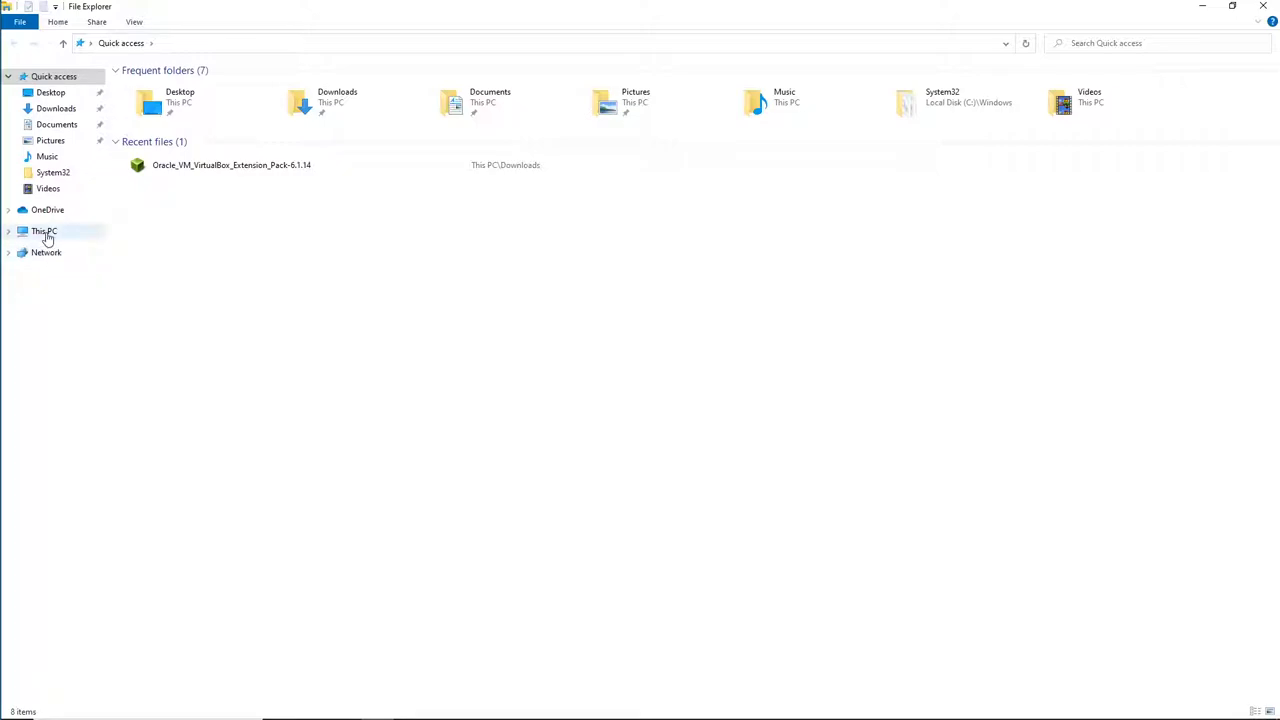
# Step: Browse from This PC to C:\Program Files\TAP-Windows\bin, which lists addtap, deltapall and tapinstall
pyautogui.click(45, 233)
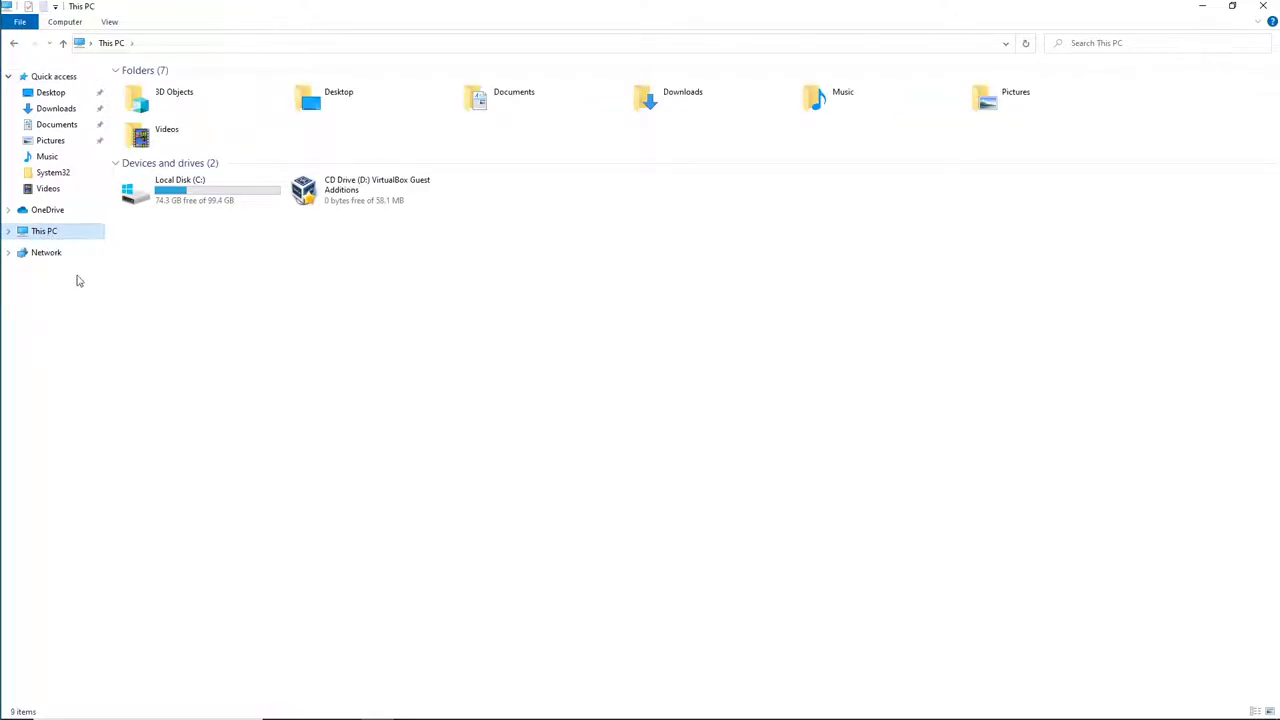
pyautogui.doubleClick(228, 193)
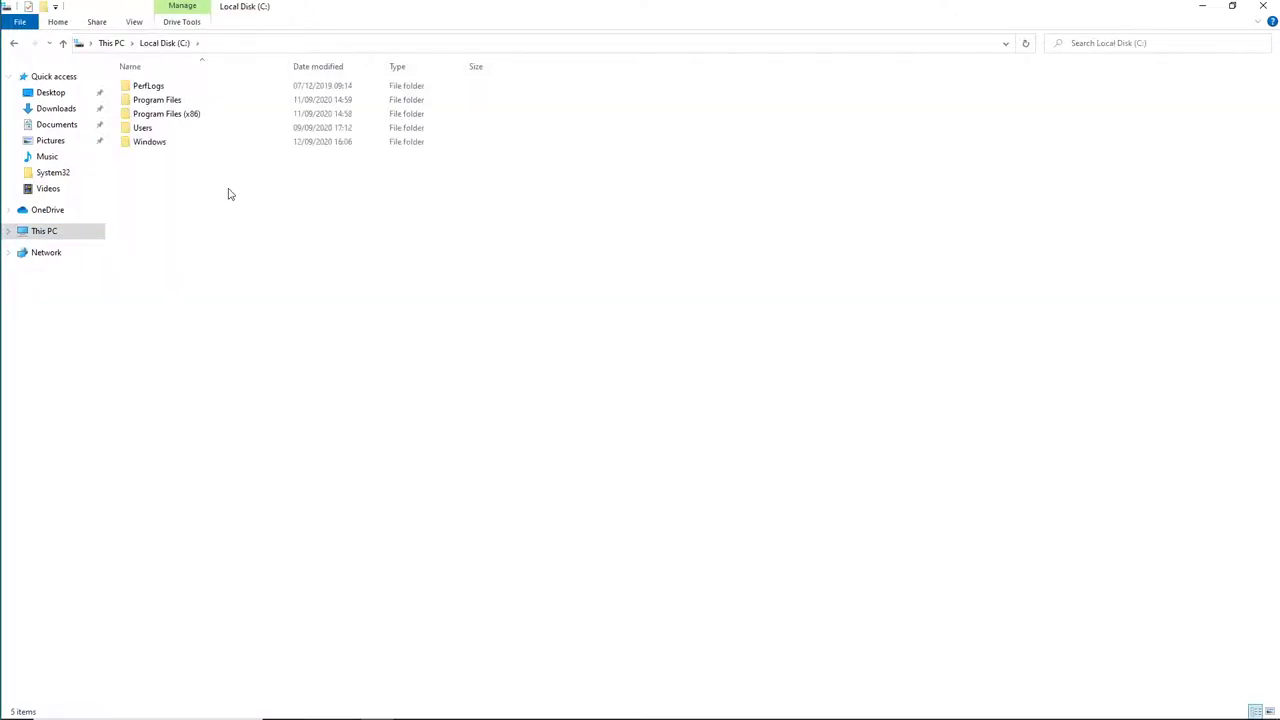
pyautogui.doubleClick(155, 100)
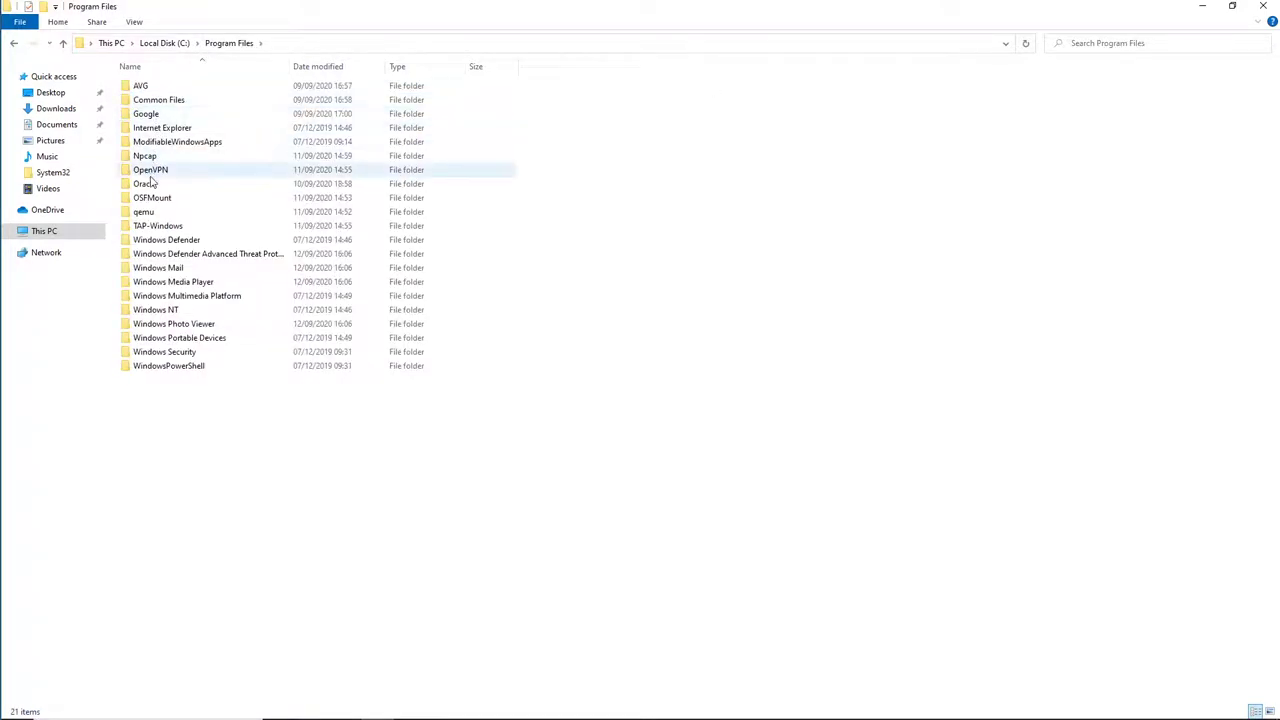
pyautogui.doubleClick(192, 230)
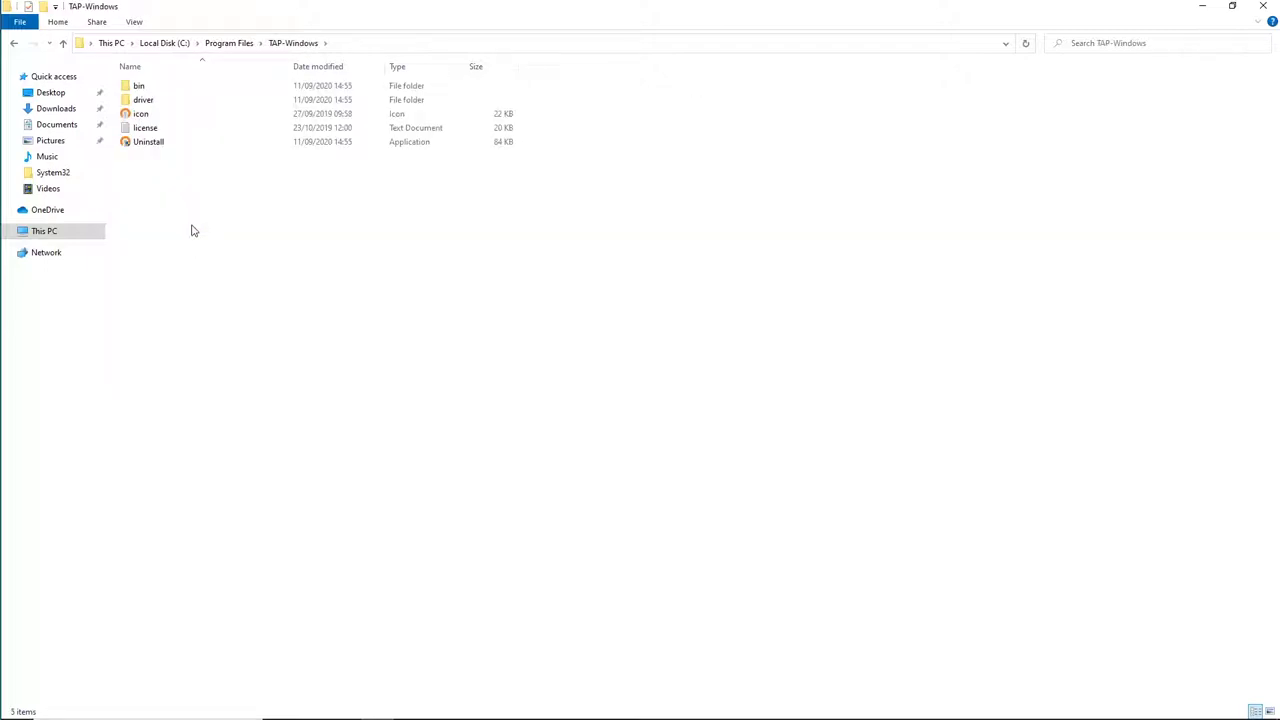
pyautogui.doubleClick(135, 86)
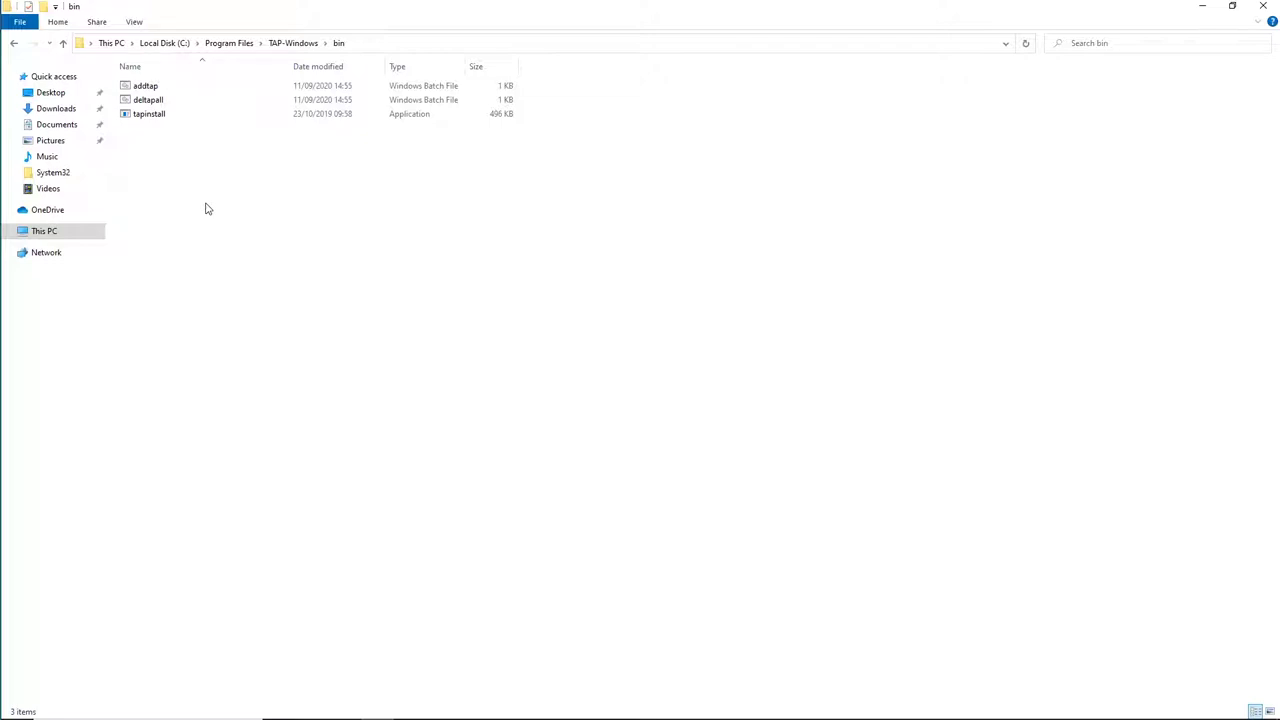
# Step: Run addtap as administrator, approve the UAC prompt, and close the console once the adapter installs
pyautogui.rightClick(169, 90)
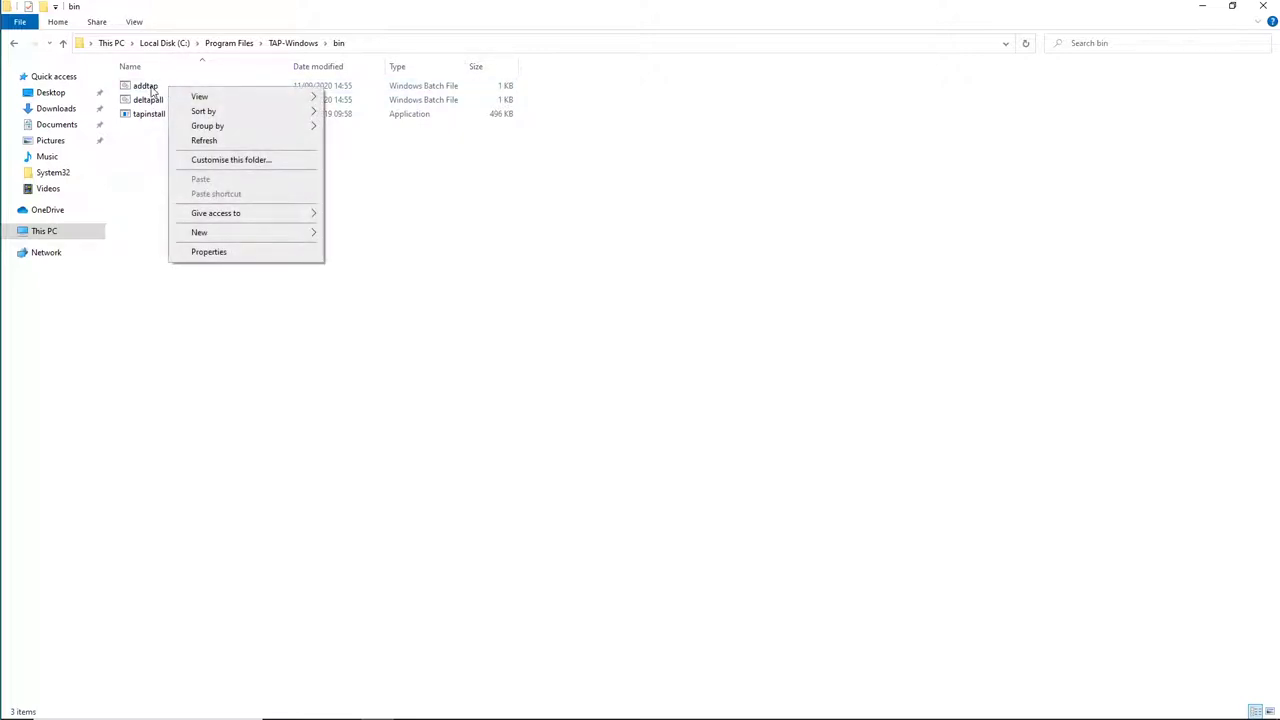
pyautogui.click(143, 152)
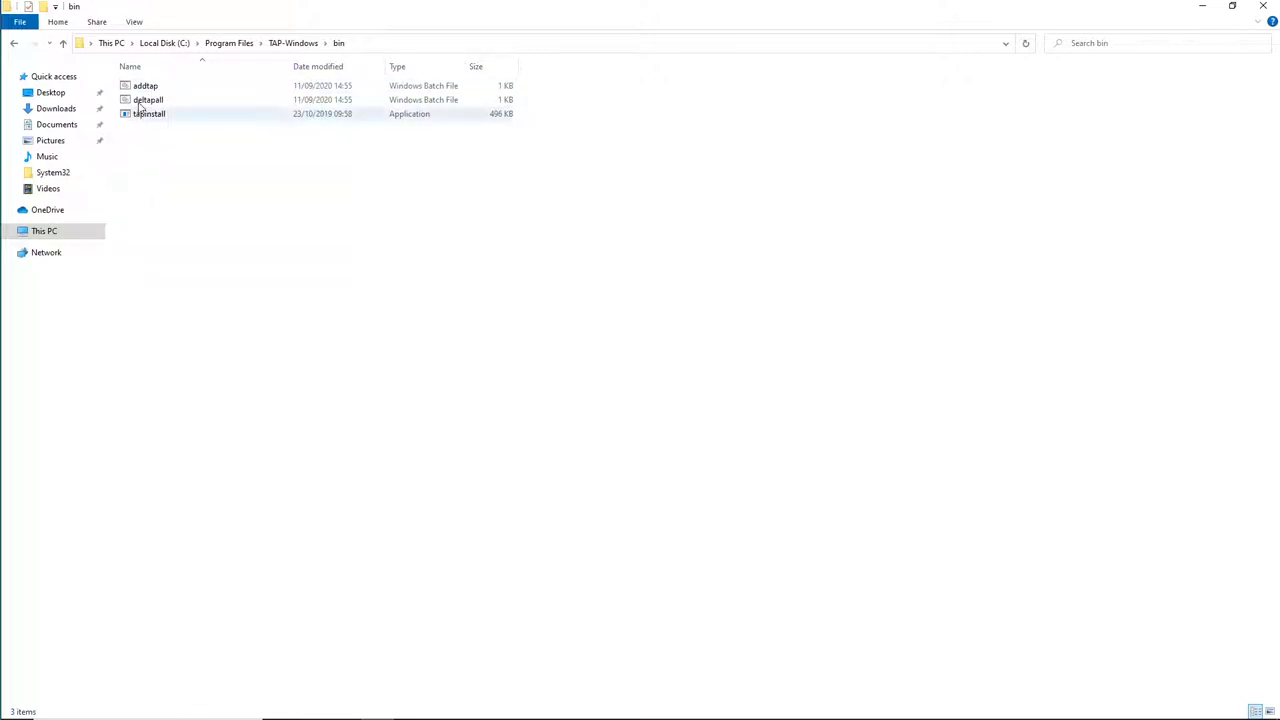
pyautogui.rightClick(140, 91)
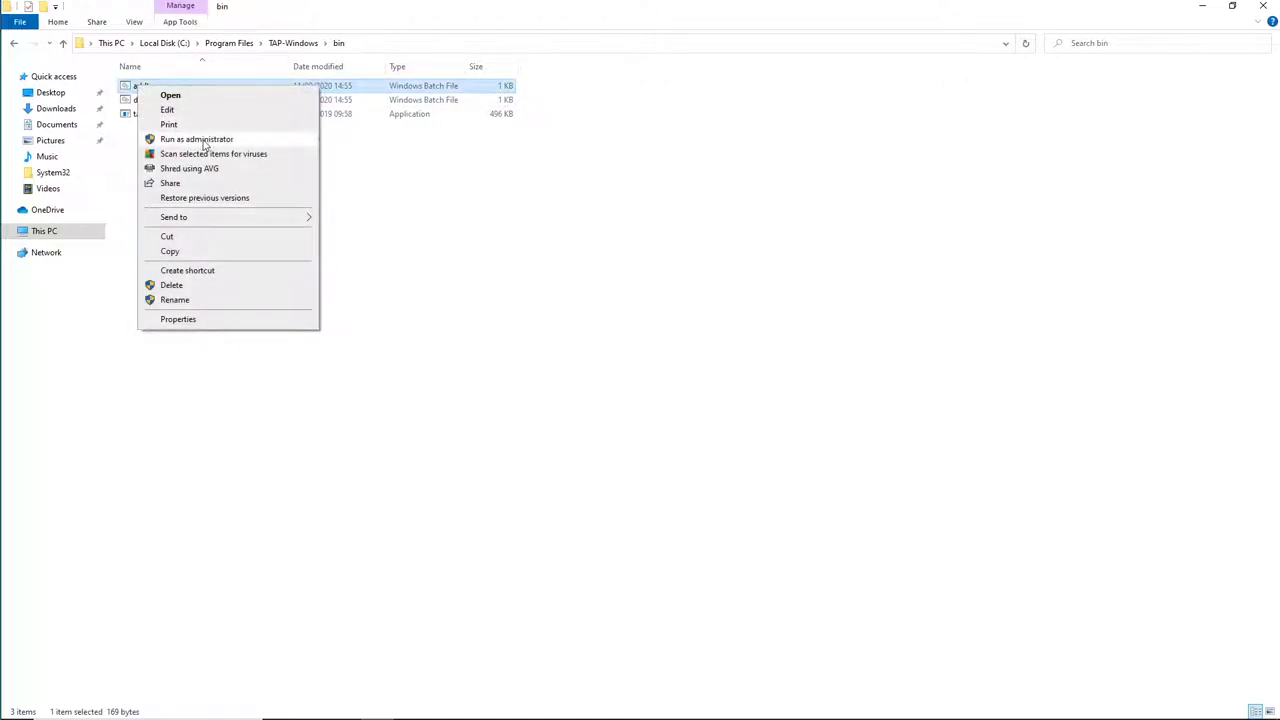
pyautogui.click(242, 142)
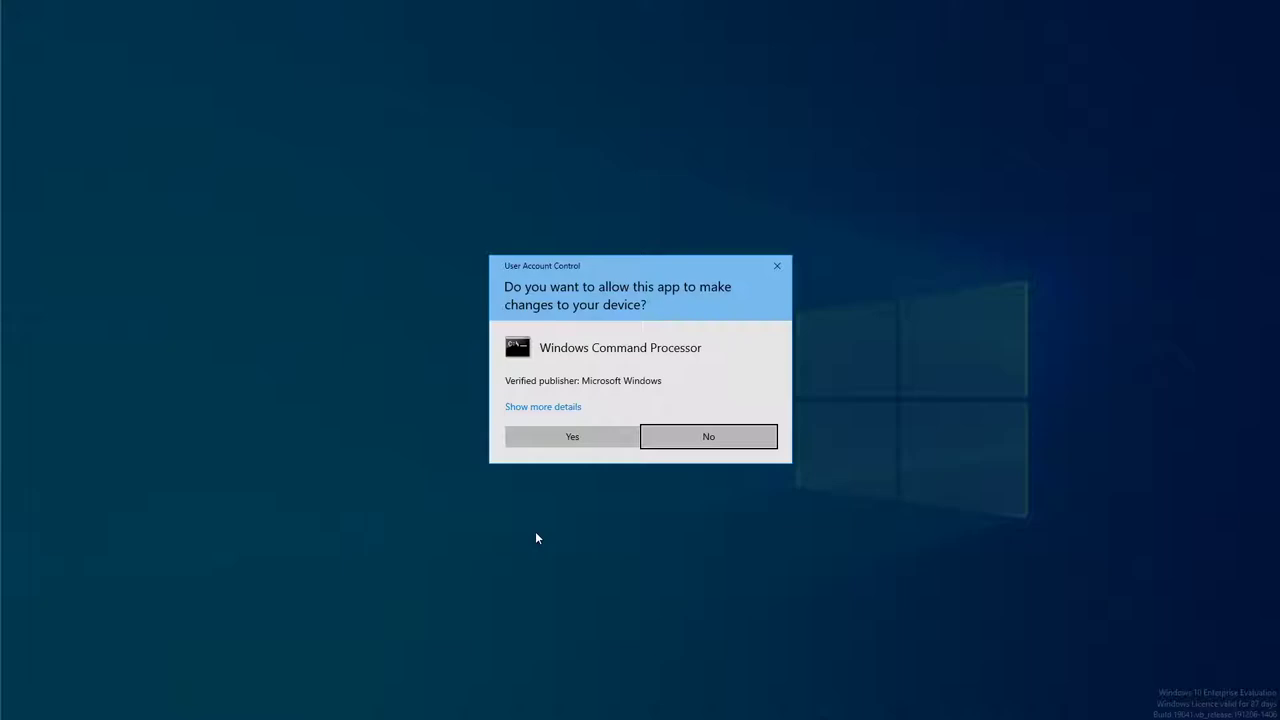
pyautogui.click(574, 440)
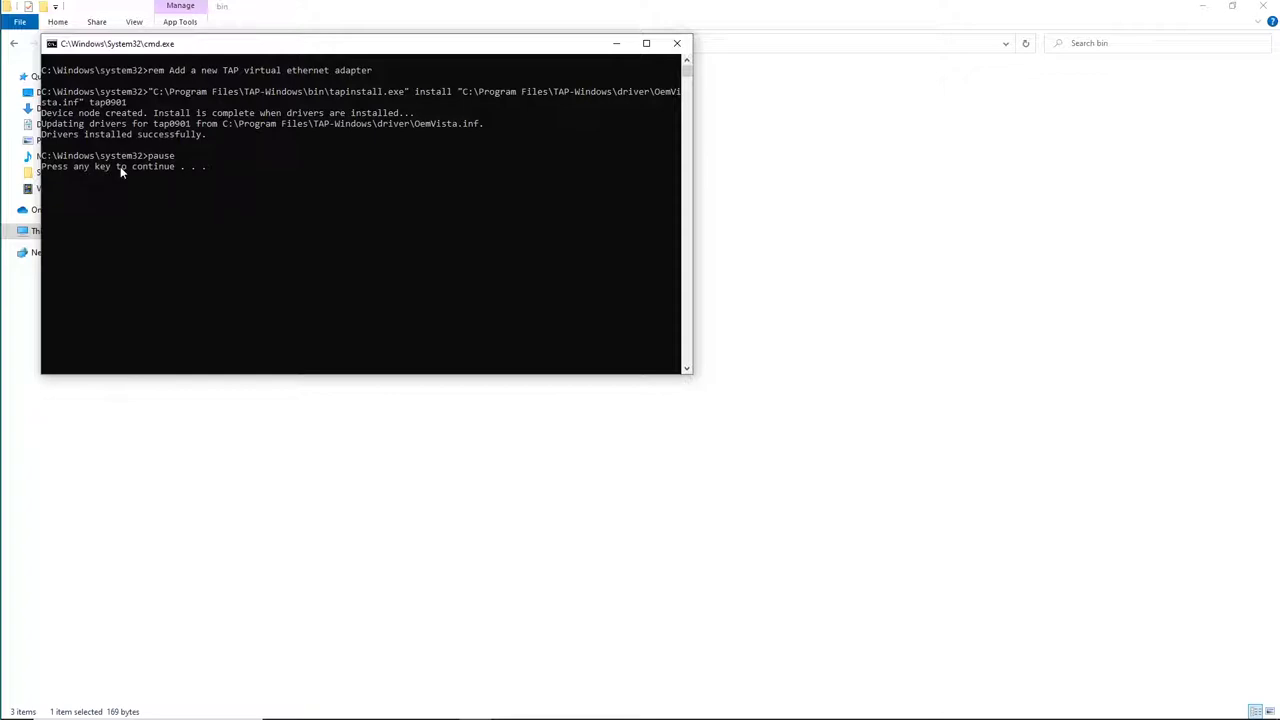
pyautogui.press('Return')
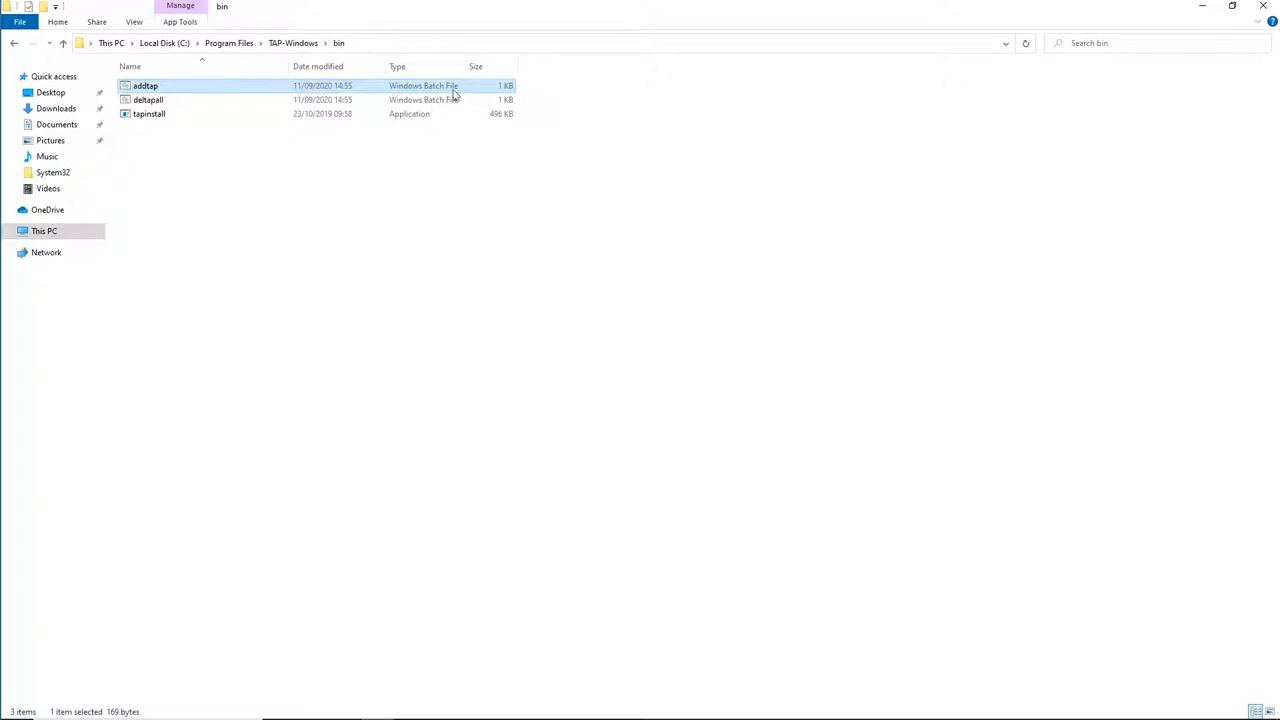
# Step: Run addtap as administrator again, approving UAC, to install a second TAP adapter
pyautogui.rightClick(144, 88)
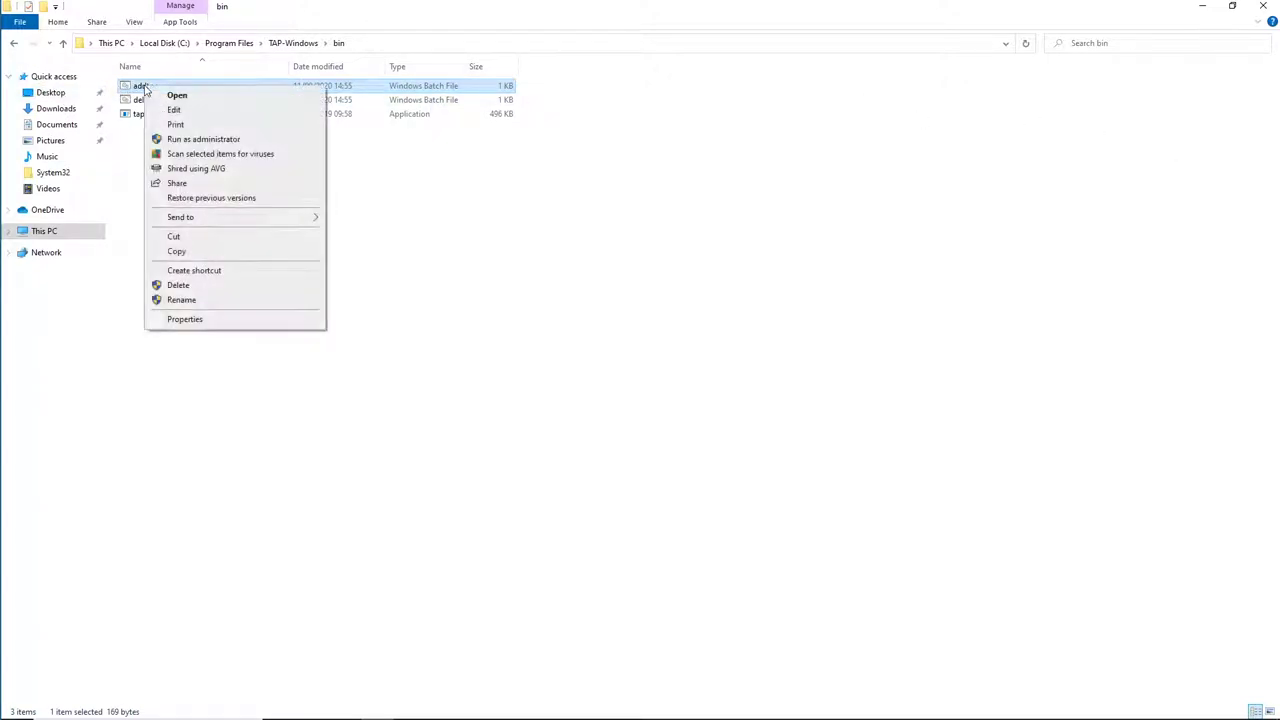
pyautogui.click(208, 141)
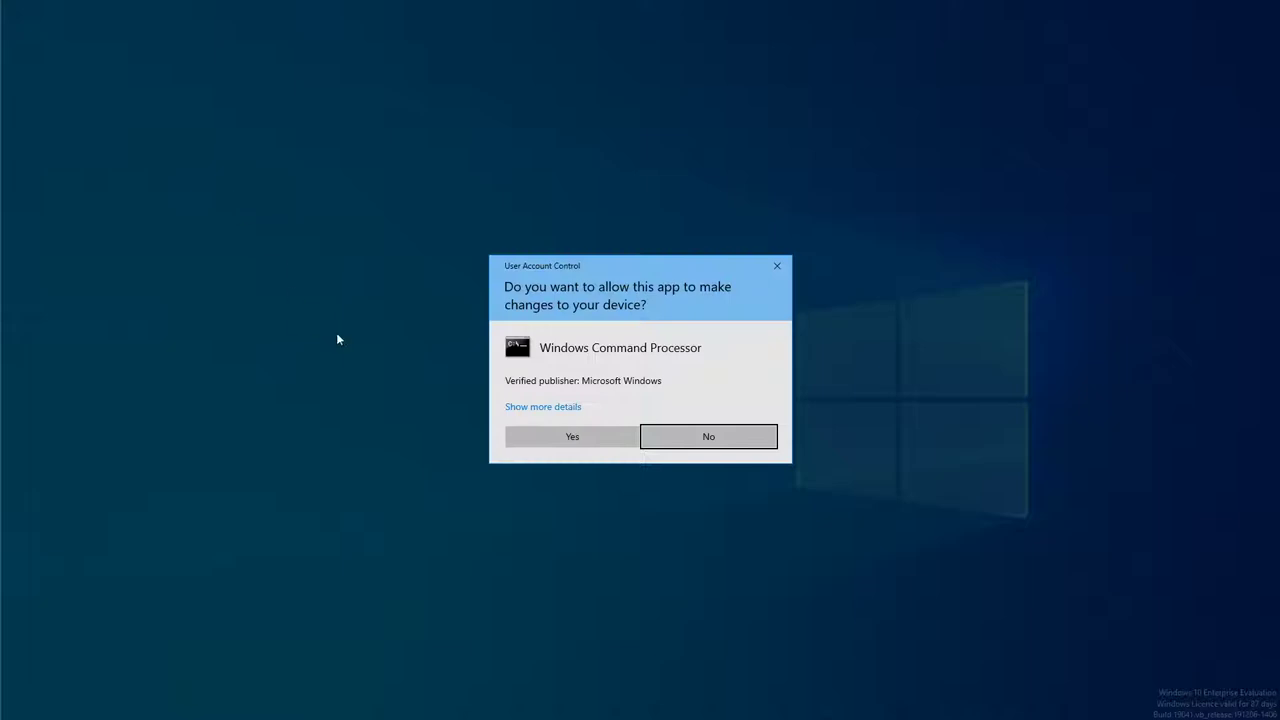
pyautogui.click(570, 437)
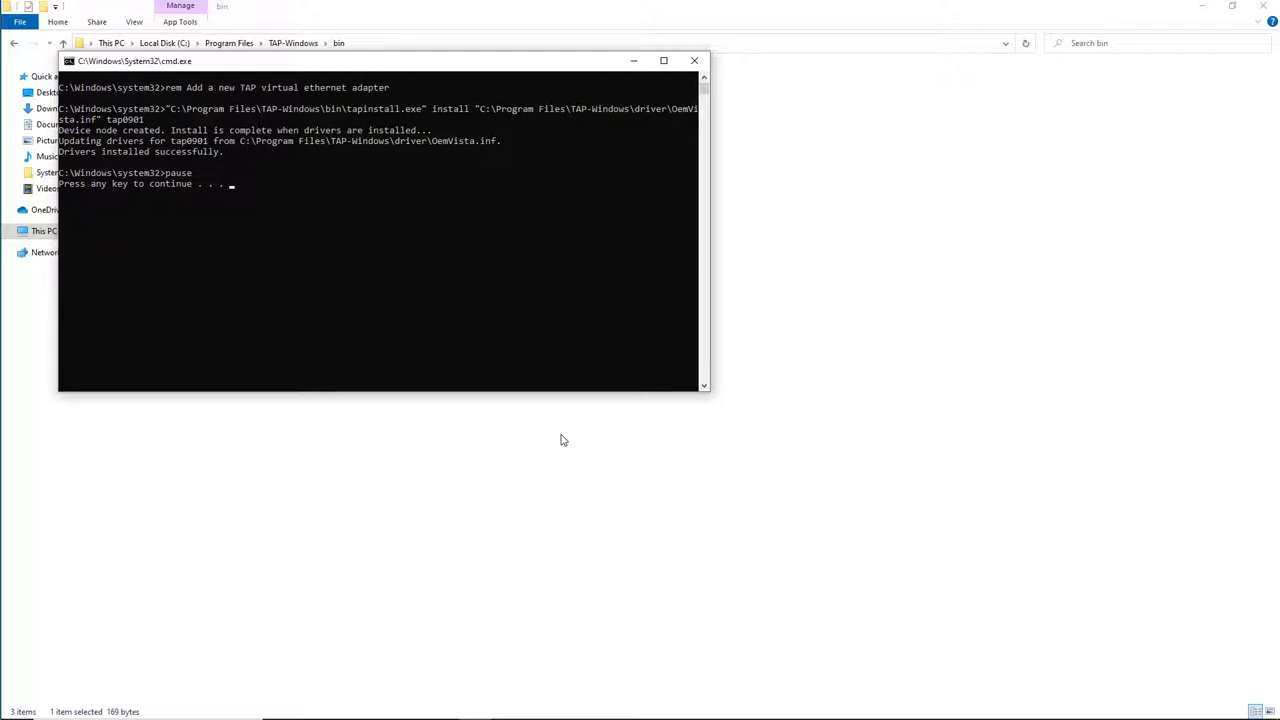
pyautogui.press('Return')
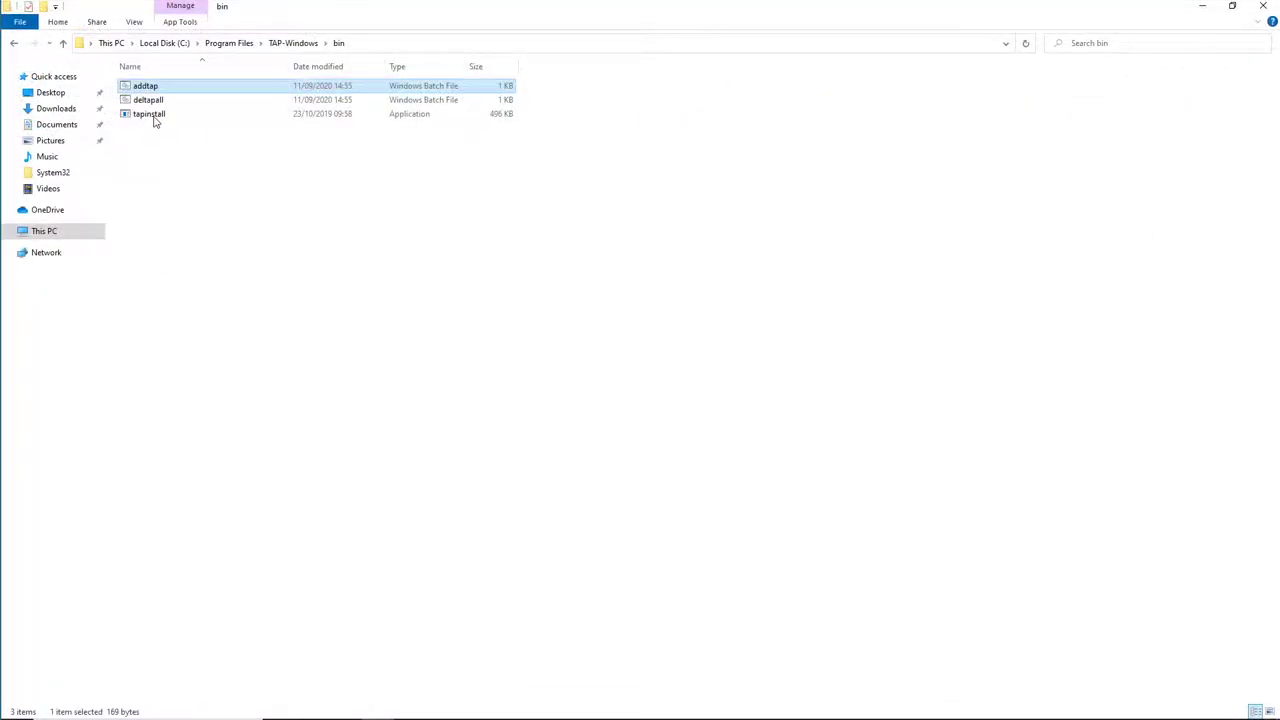
# Step: Run addtap as administrator a third time, approving UAC, for a third TAP adapter
pyautogui.rightClick(145, 87)
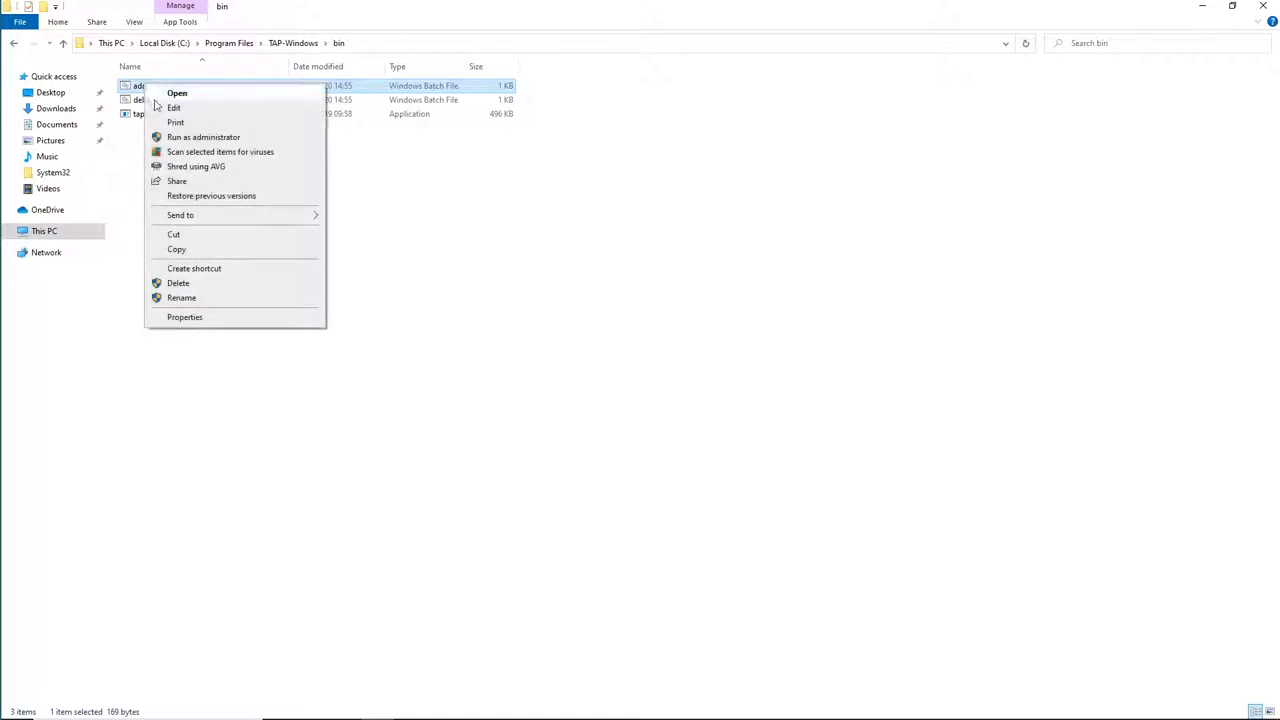
pyautogui.click(198, 138)
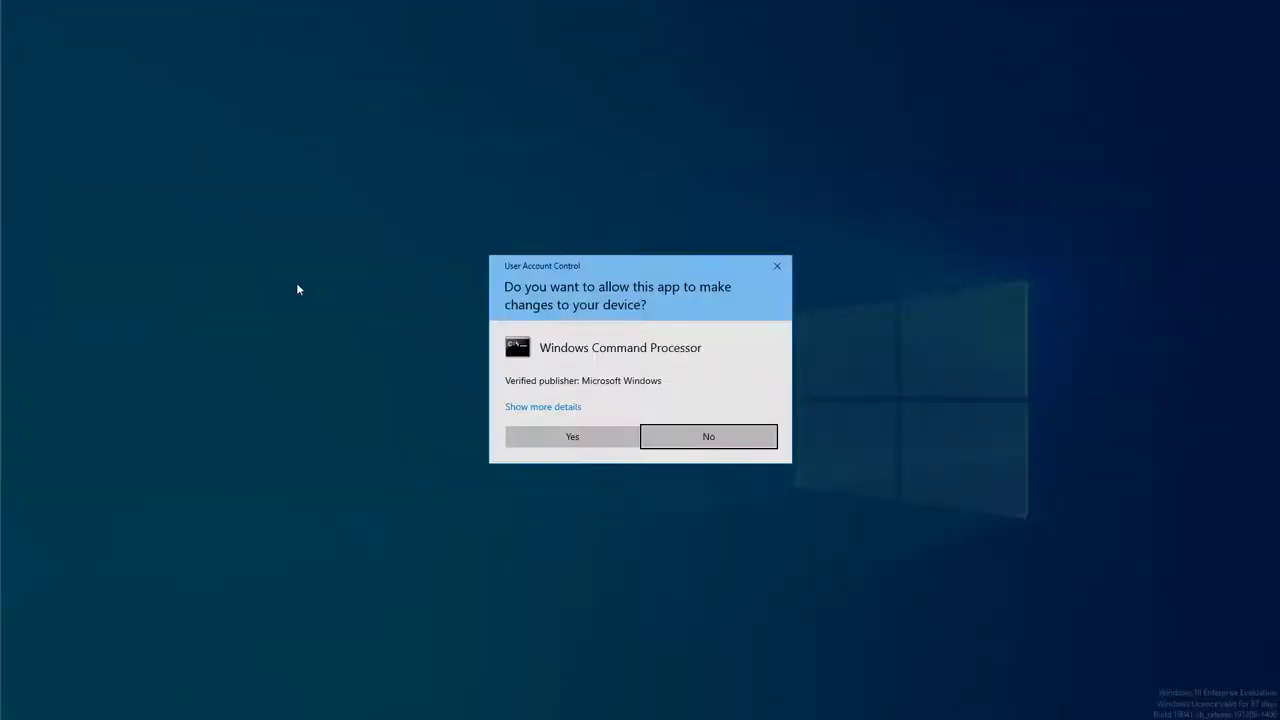
pyautogui.click(572, 436)
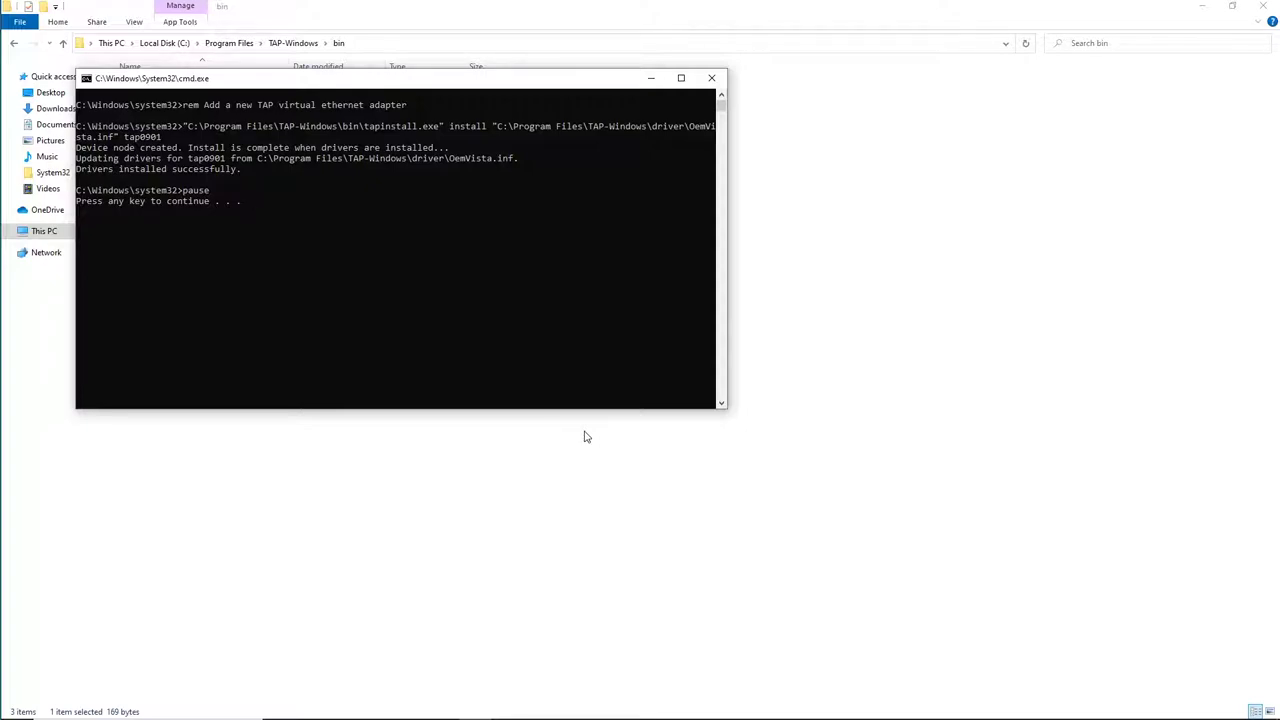
pyautogui.press('Return')
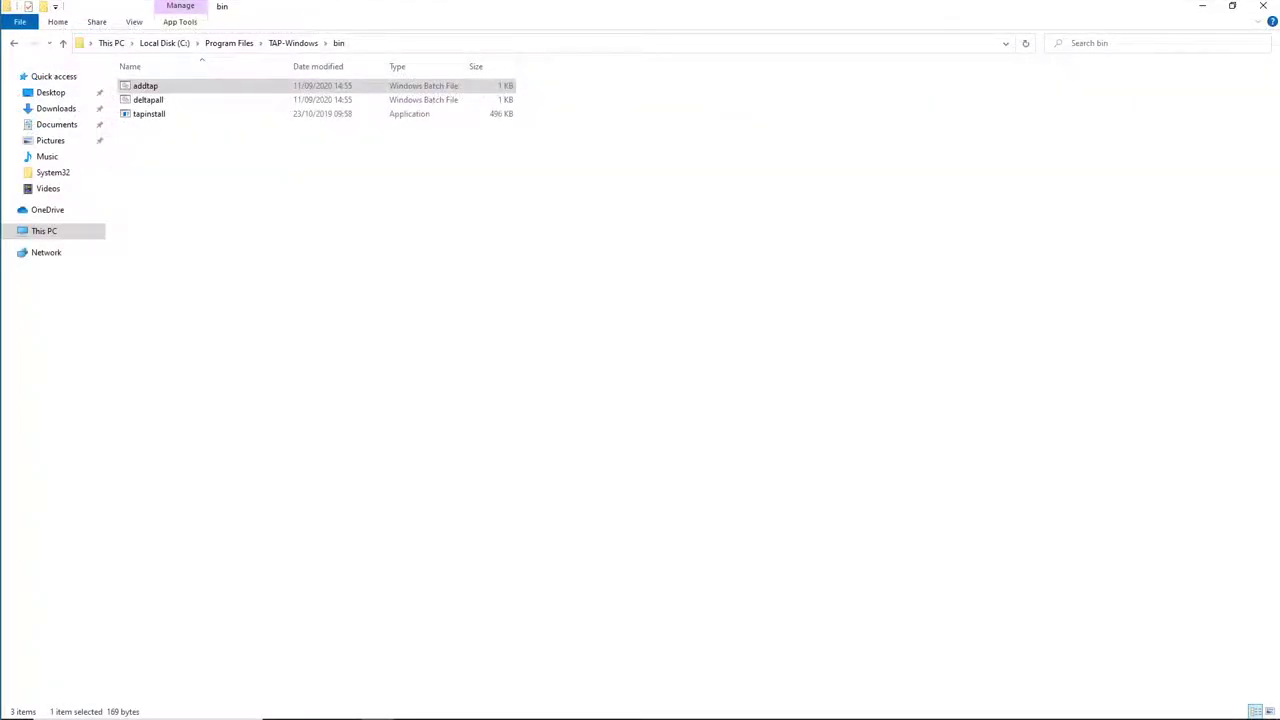
# Step: Run deltapall as administrator, approving UAC and continuing past its warning to remove all three adapters
pyautogui.rightClick(141, 103)
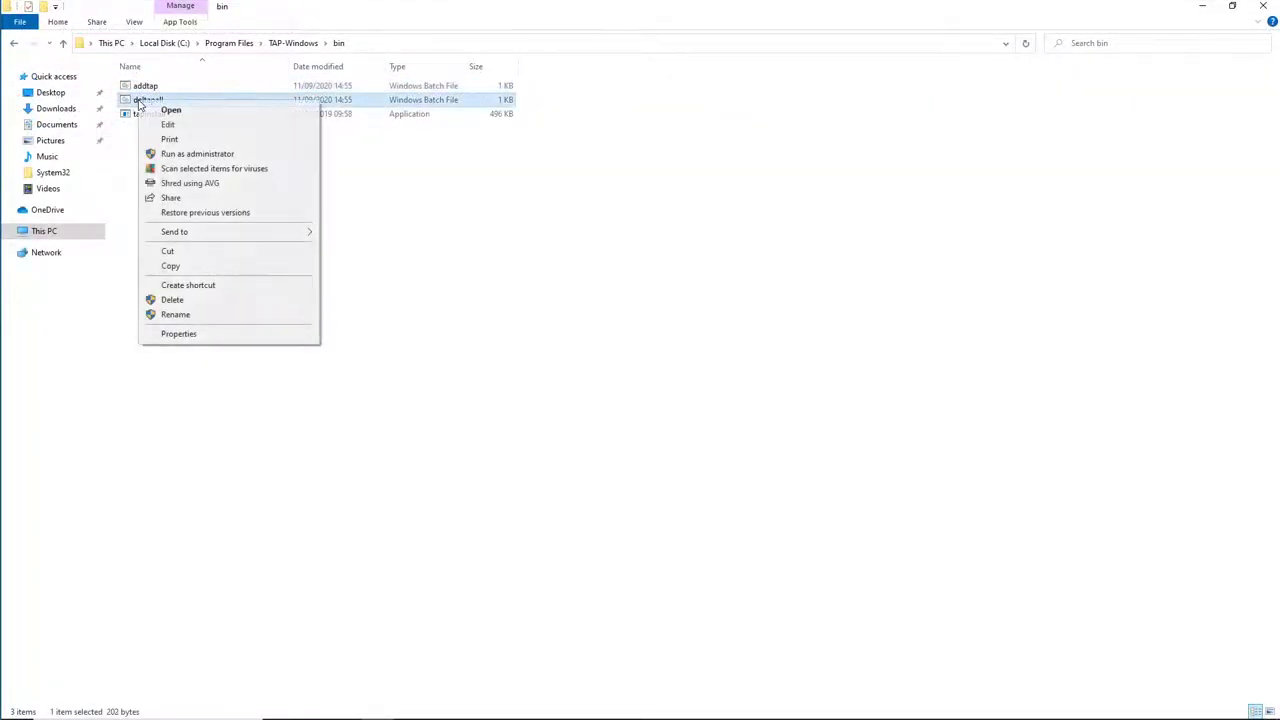
pyautogui.click(209, 154)
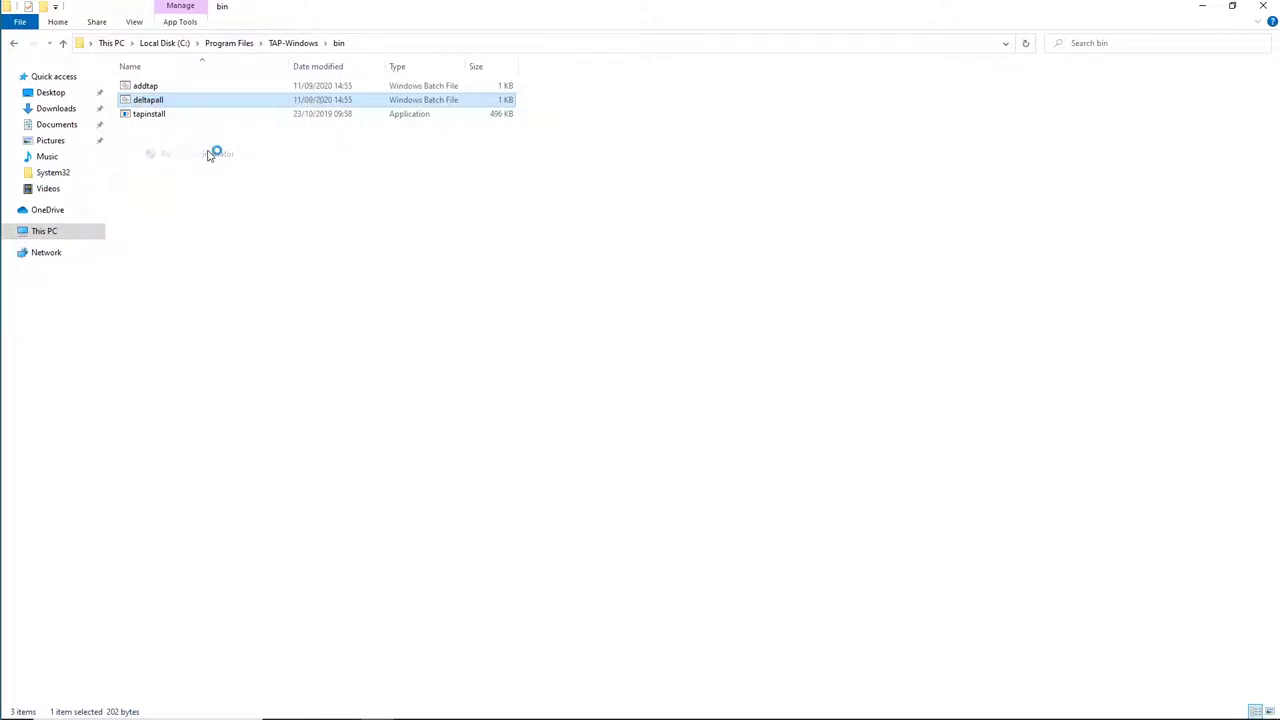
pyautogui.click(589, 434)
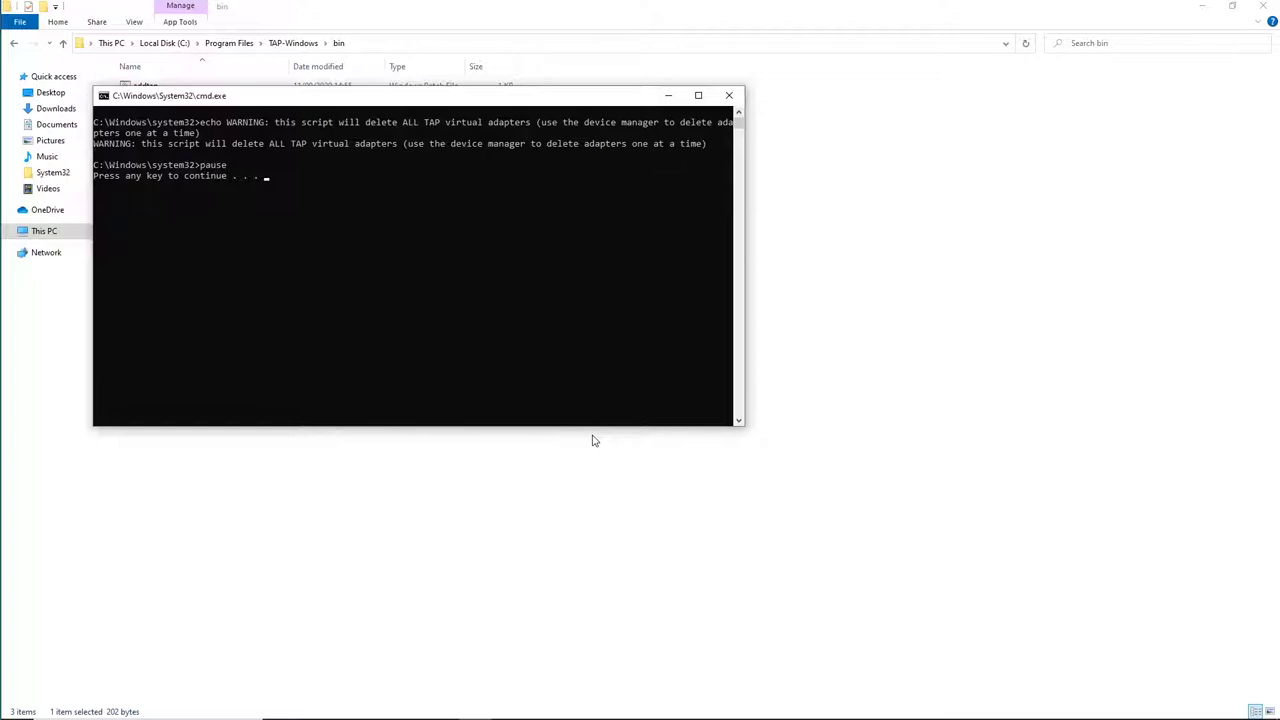
pyautogui.press('Return')
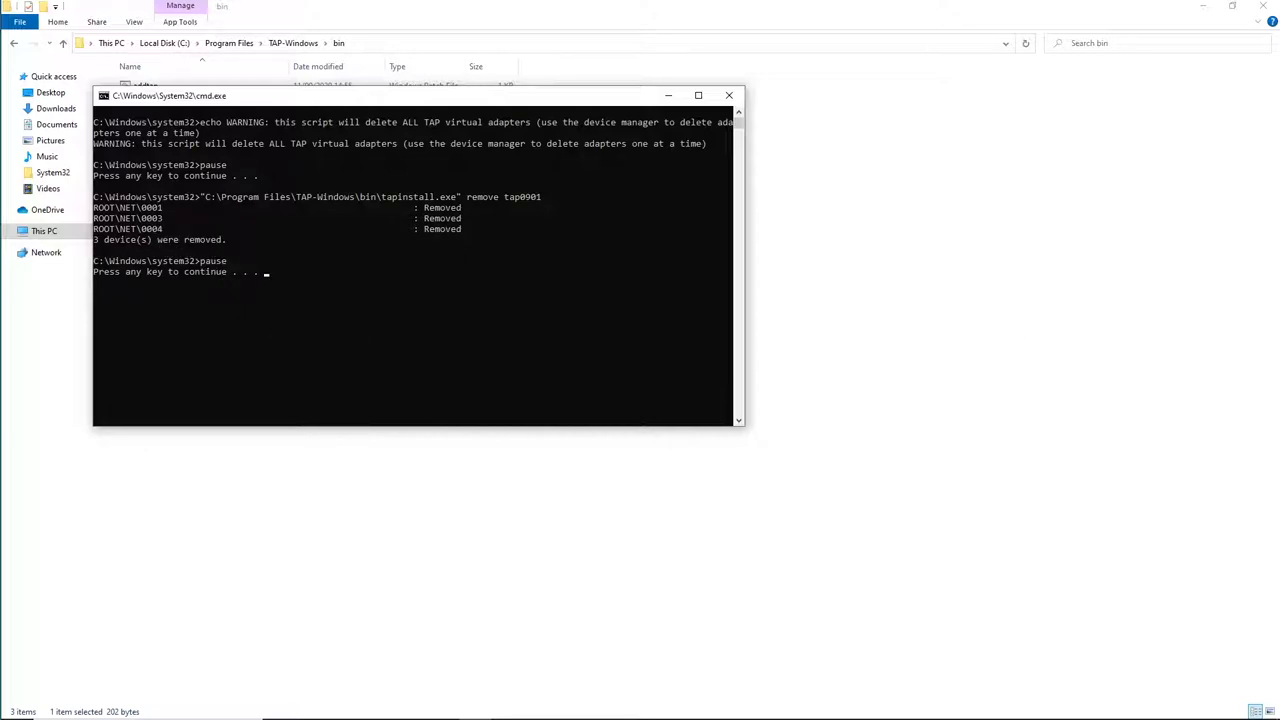
pyautogui.click(884, 348)
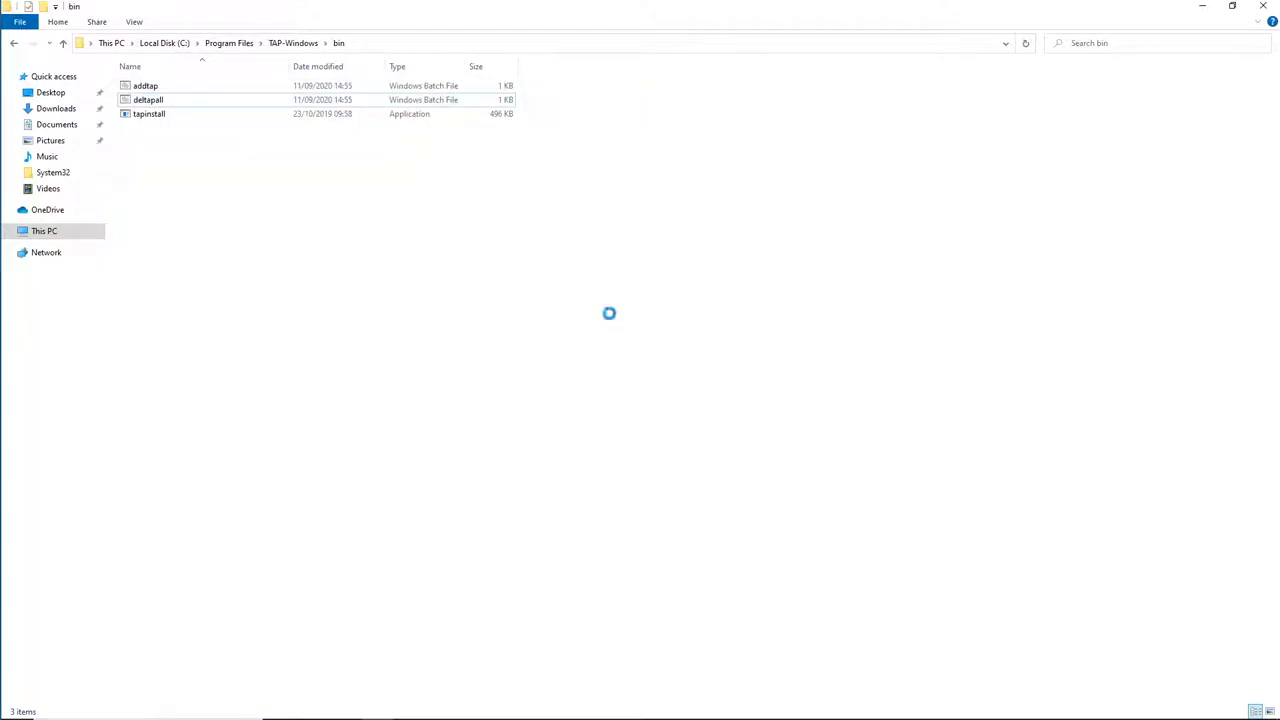
pyautogui.hotkey('alt', 'Tab')
# Step: Close the finished deltapall console window
pyautogui.press('Return')
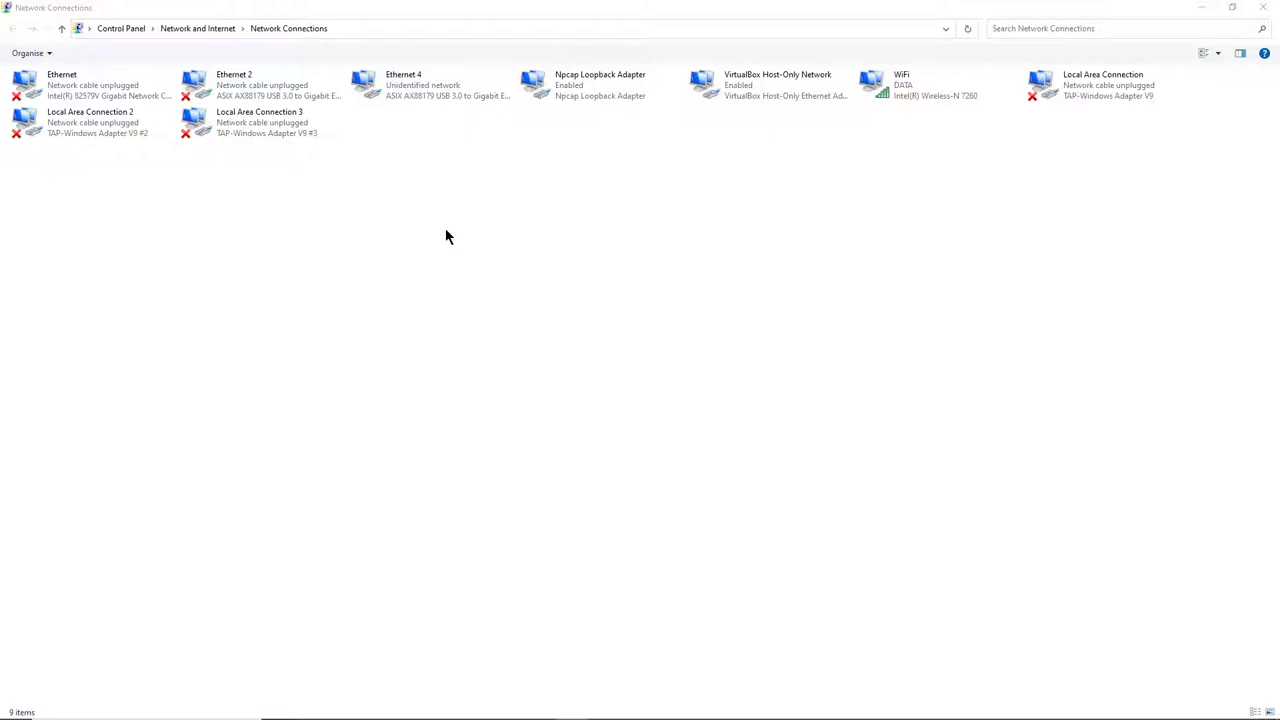
# Step: Rename the Local Area Connection TAP adapter to VME1
pyautogui.rightClick(1070, 94)
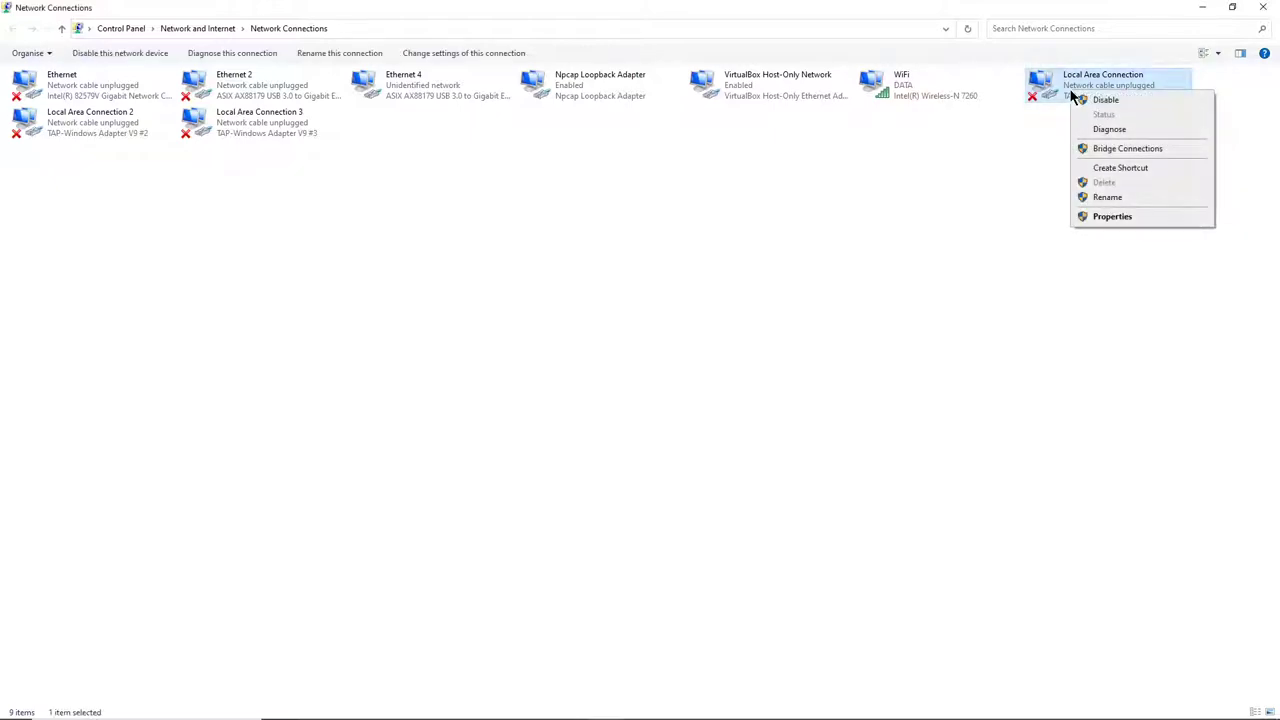
pyautogui.click(1108, 197)
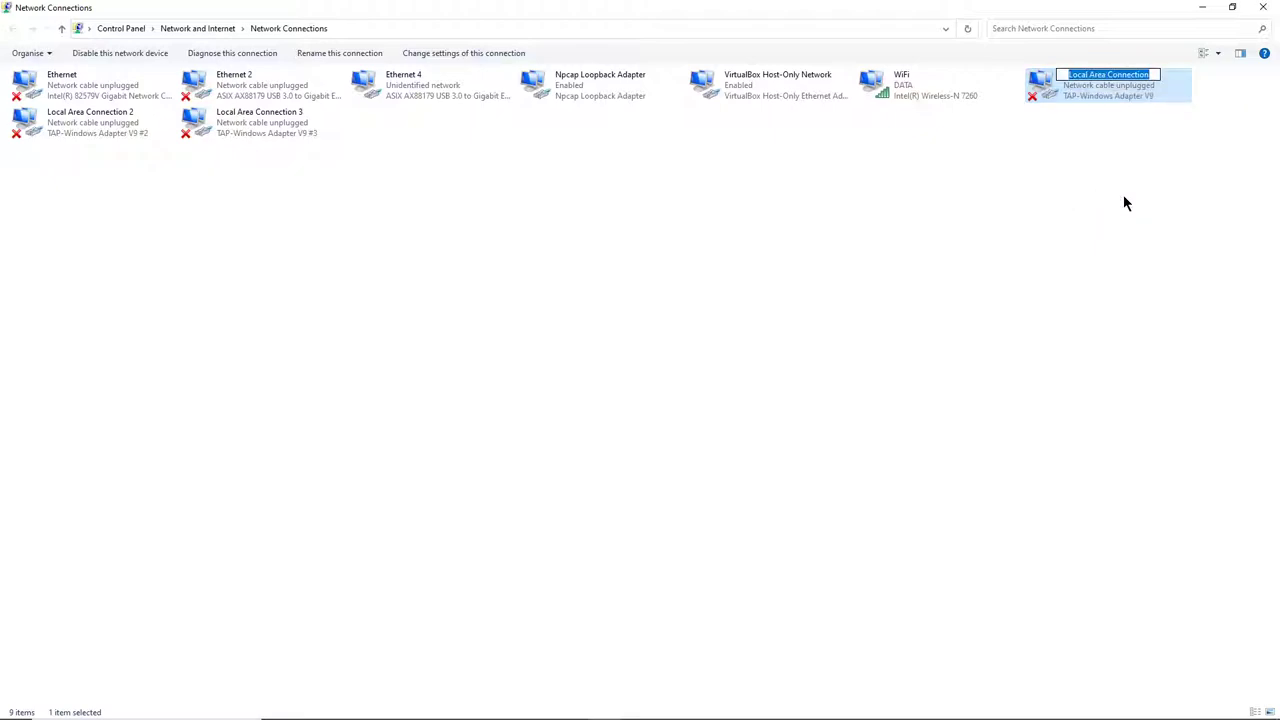
pyautogui.write('V')
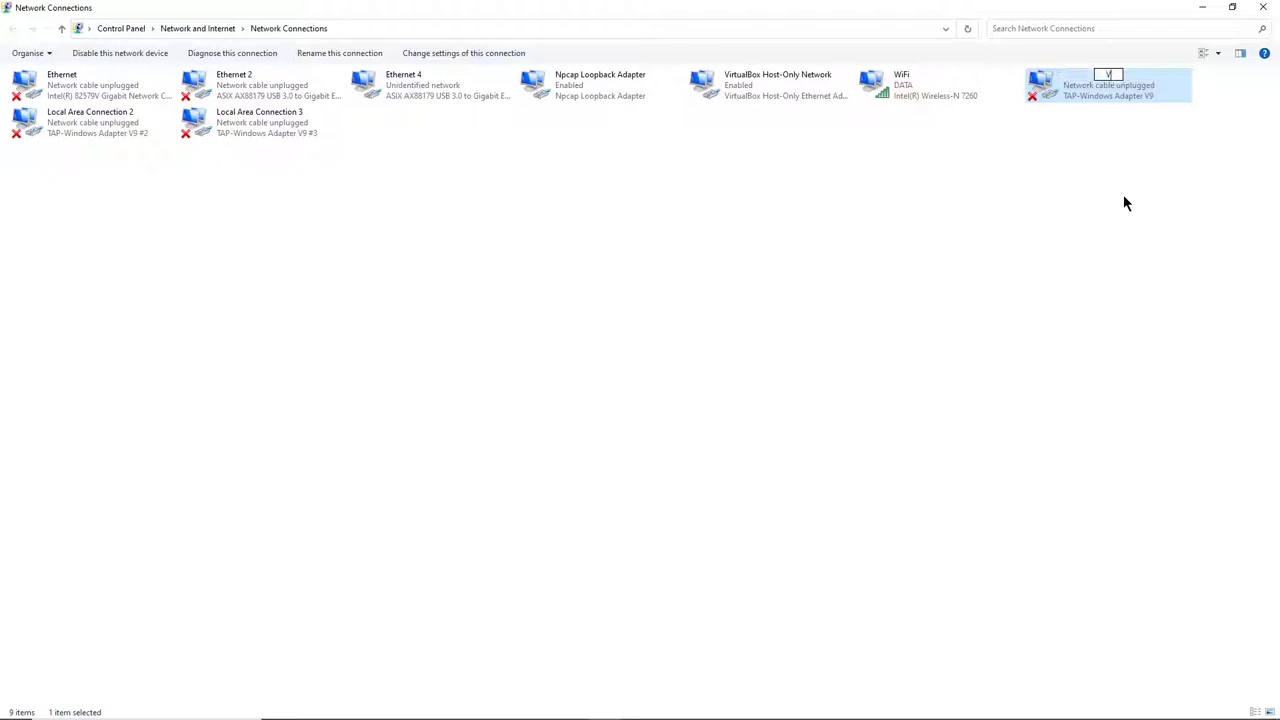
pyautogui.write('ME1')
pyautogui.press('Return')
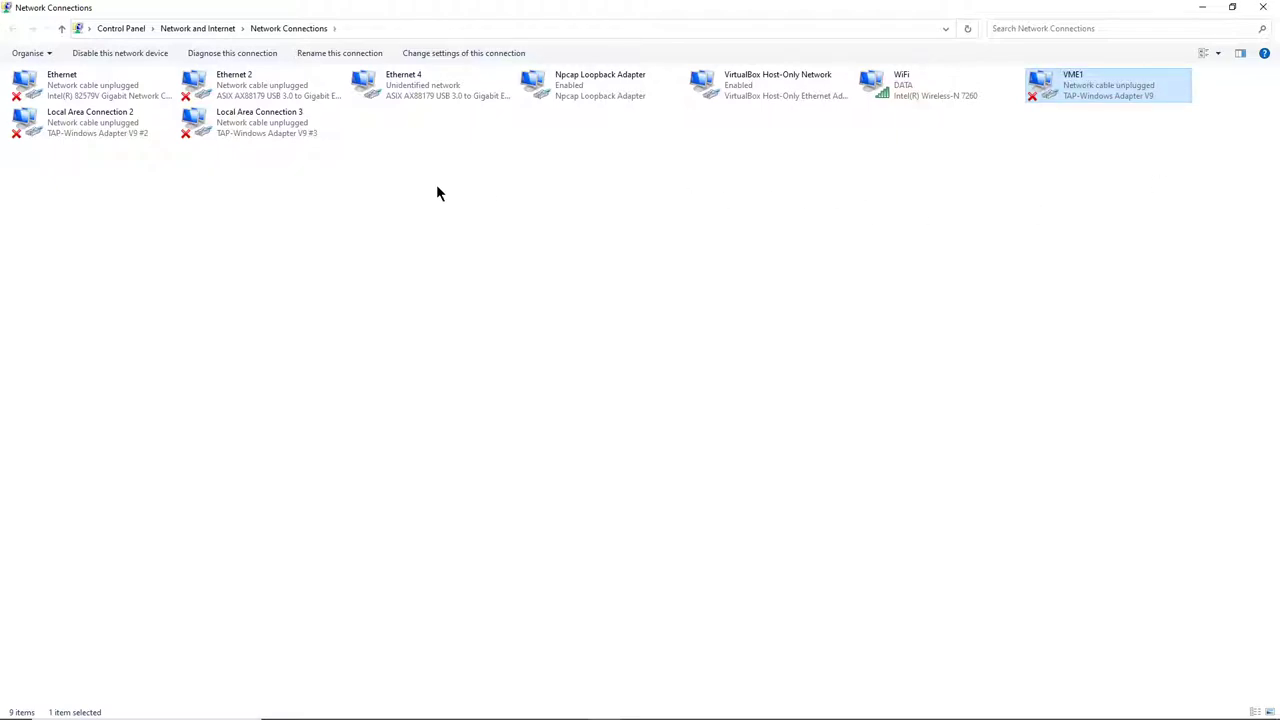
# Step: Rename Local Area Connection 2 and Local Area Connection 3 to VME2 and VME3
pyautogui.rightClick(90, 121)
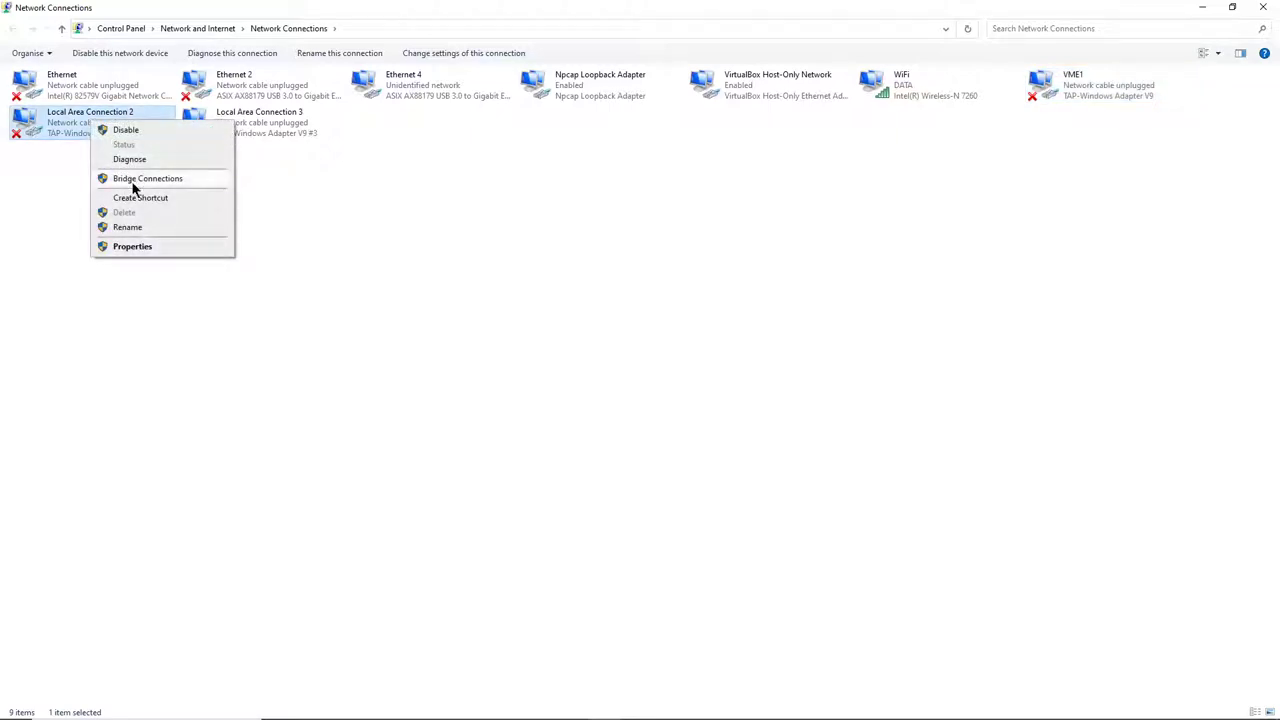
pyautogui.click(137, 227)
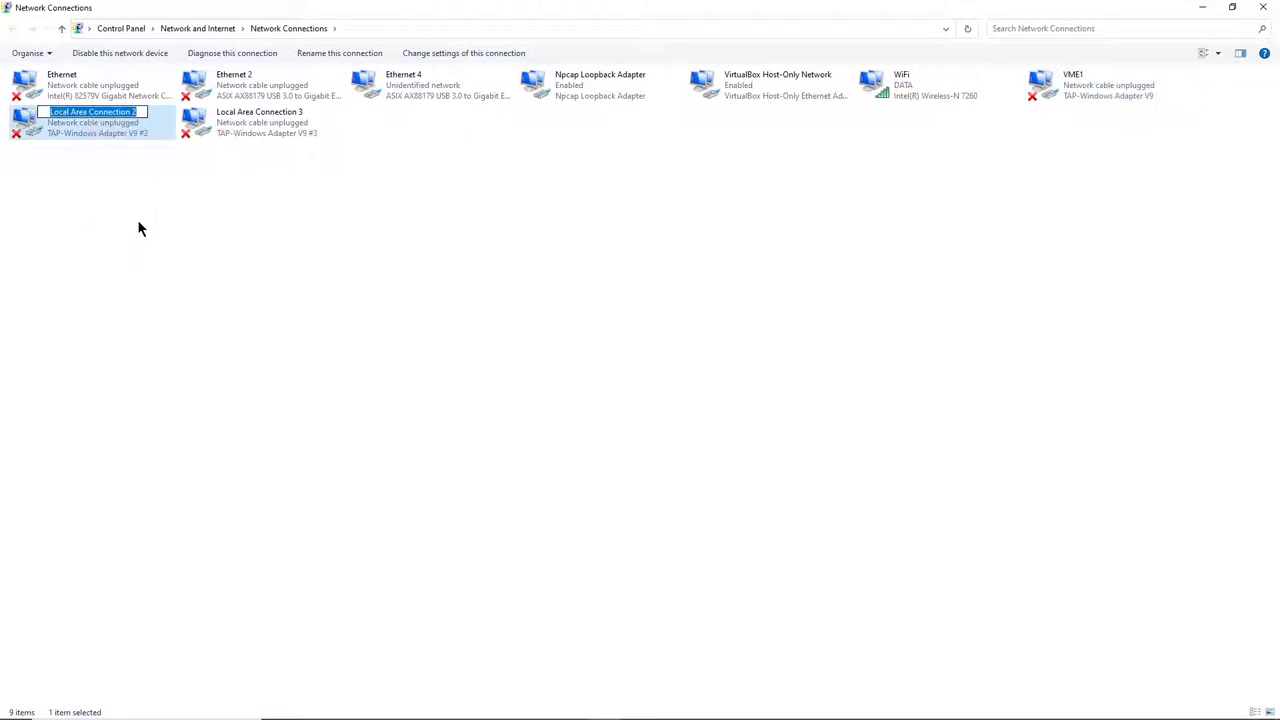
pyautogui.write('VM')
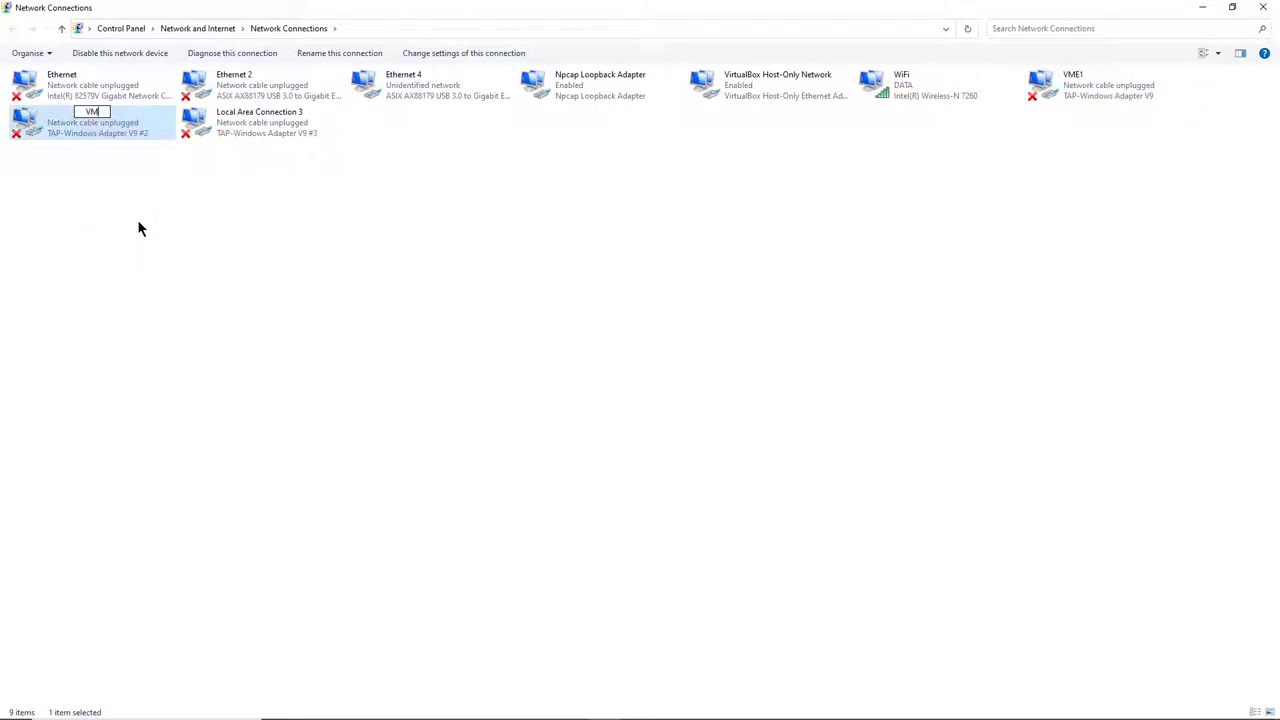
pyautogui.write('E2')
pyautogui.press('Return')
pyautogui.rightClick(235, 129)
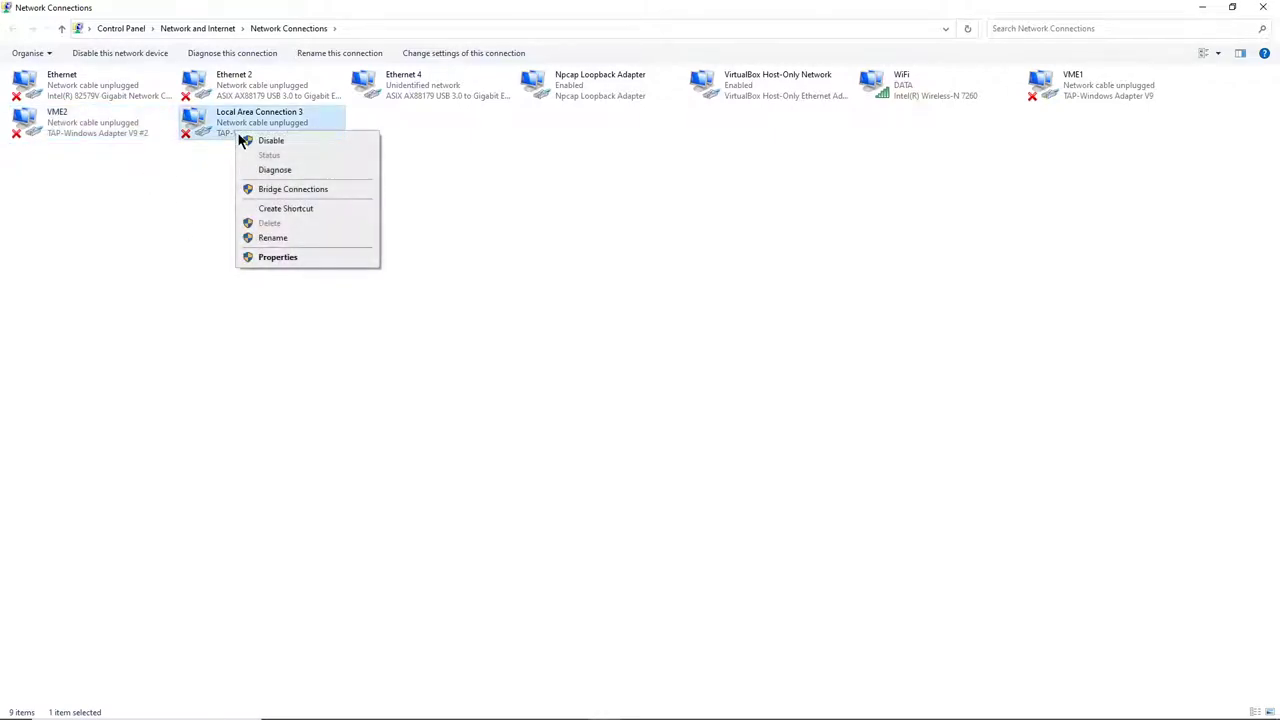
pyautogui.click(277, 238)
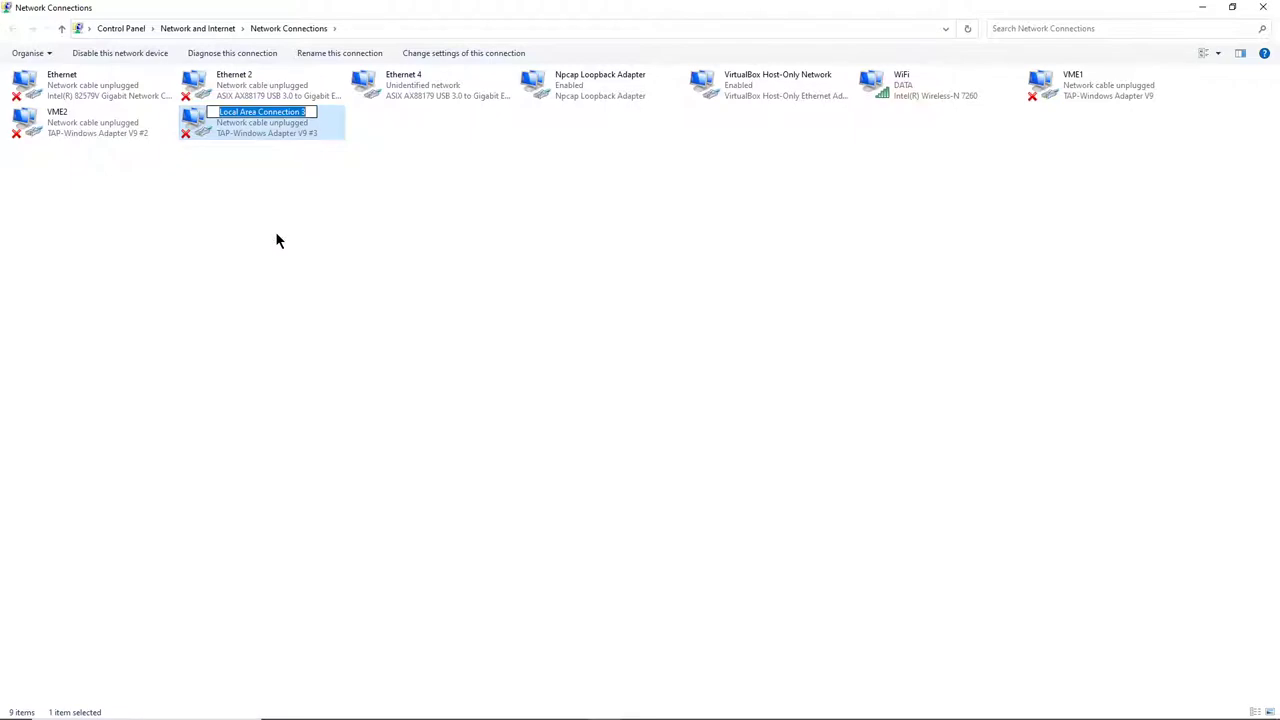
pyautogui.write('VME3')
pyautogui.press('Return')
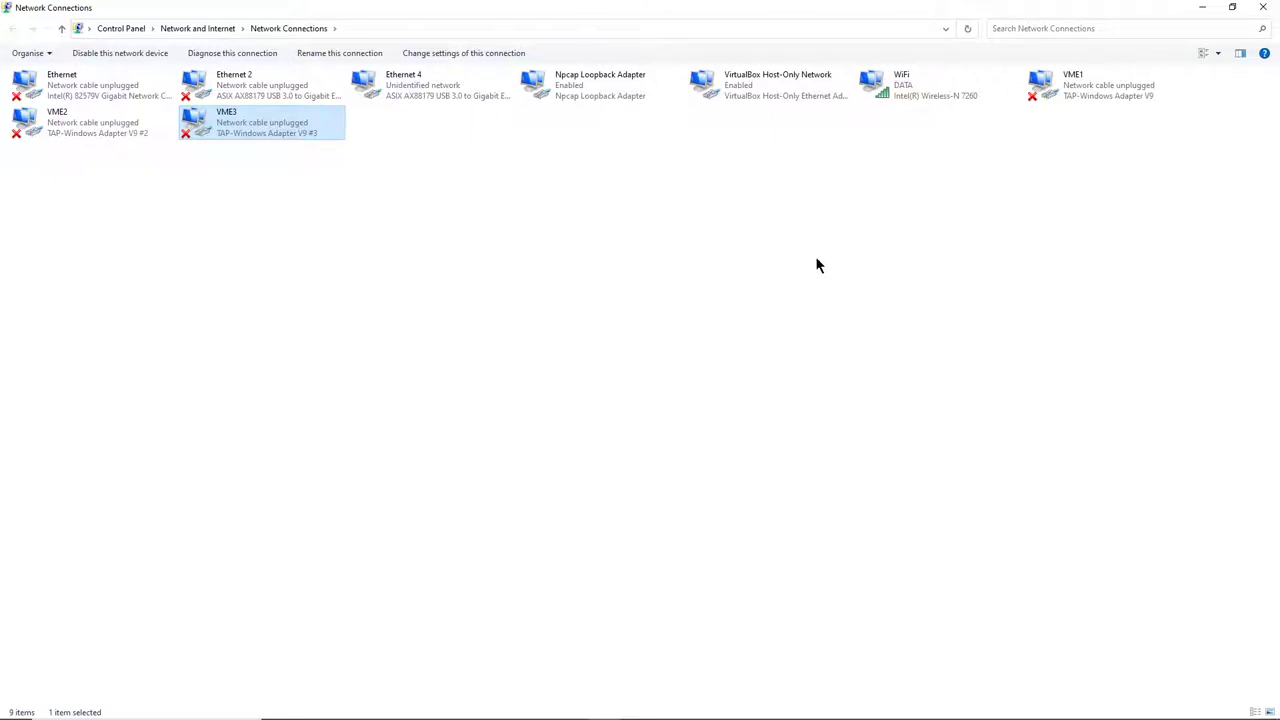
pyautogui.click(913, 268)
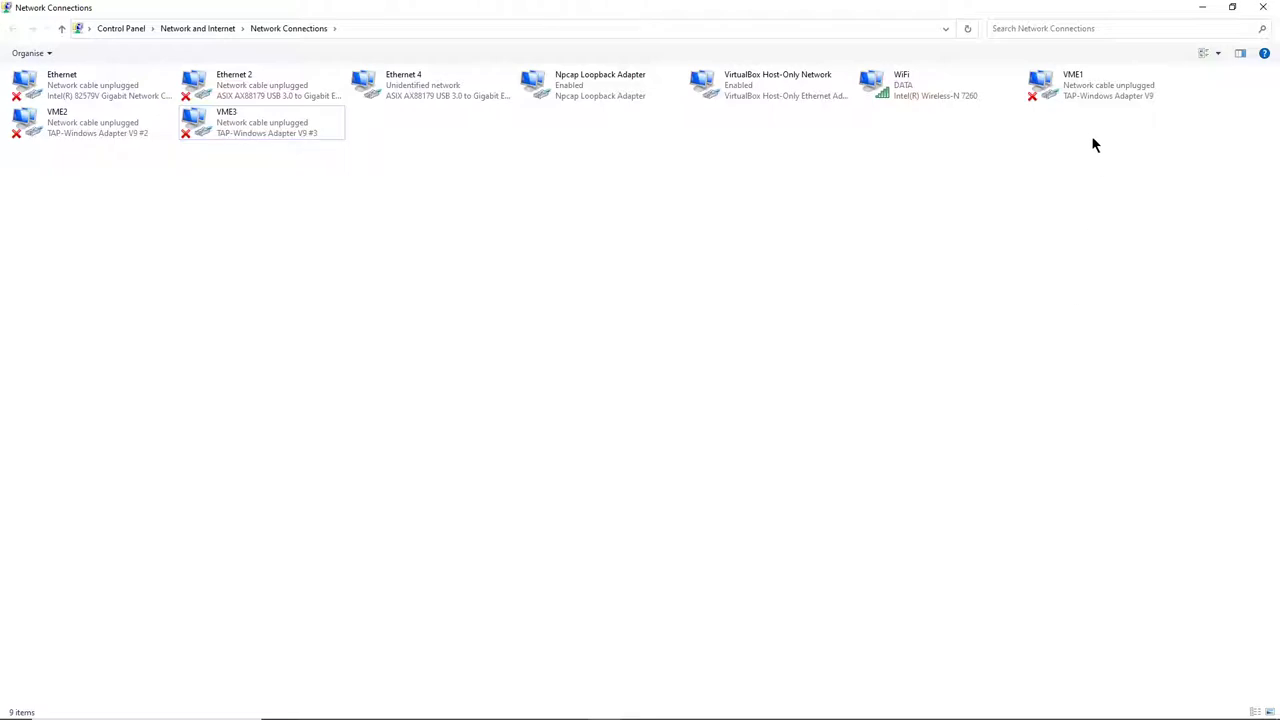
# Step: Select VME1, VME2 and VME3 together and bridge them into a new Network Bridge
pyautogui.click(1087, 91)
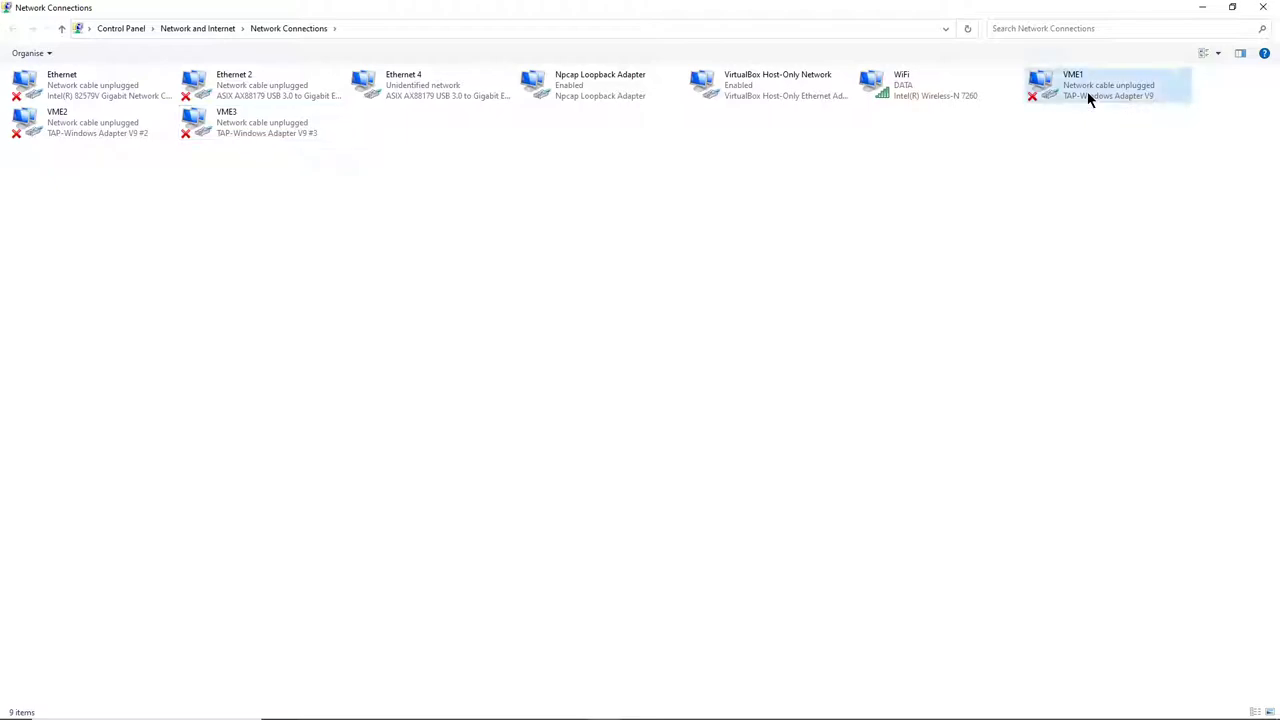
pyautogui.keyDown('ctrl'); pyautogui.click(142, 127); pyautogui.keyUp('ctrl')
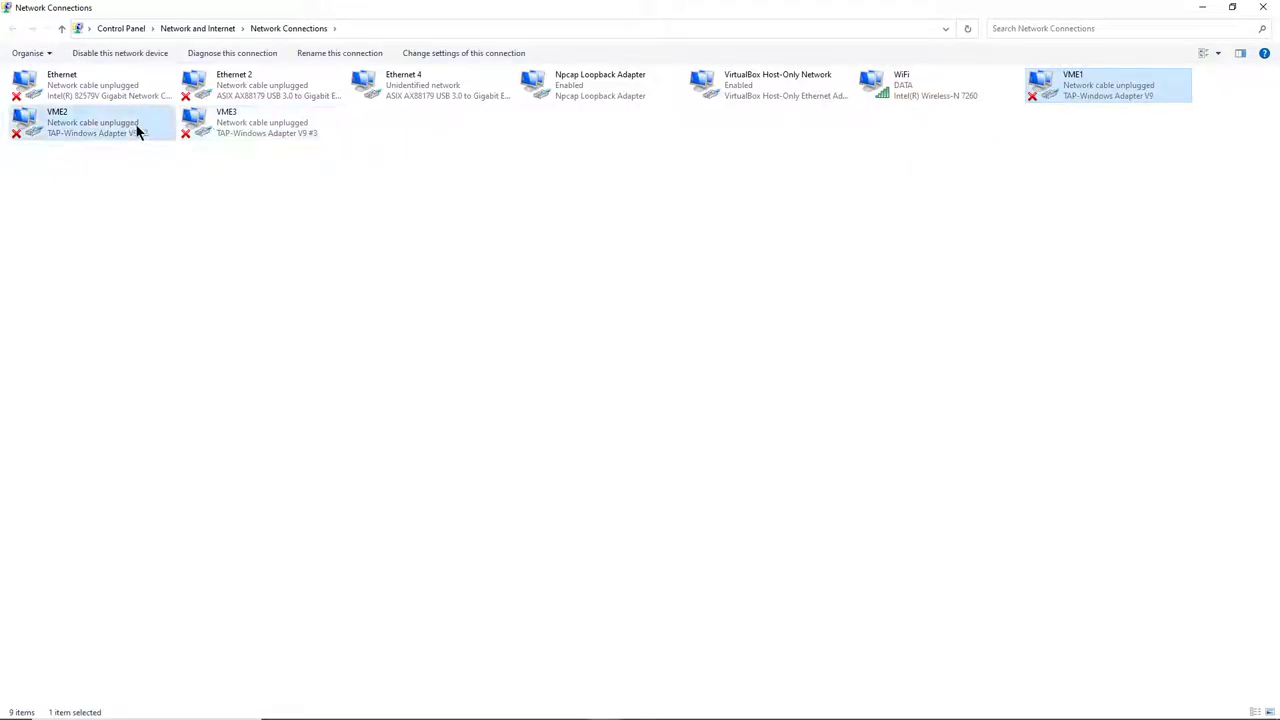
pyautogui.keyDown('ctrl'); pyautogui.click(254, 126); pyautogui.keyUp('ctrl')
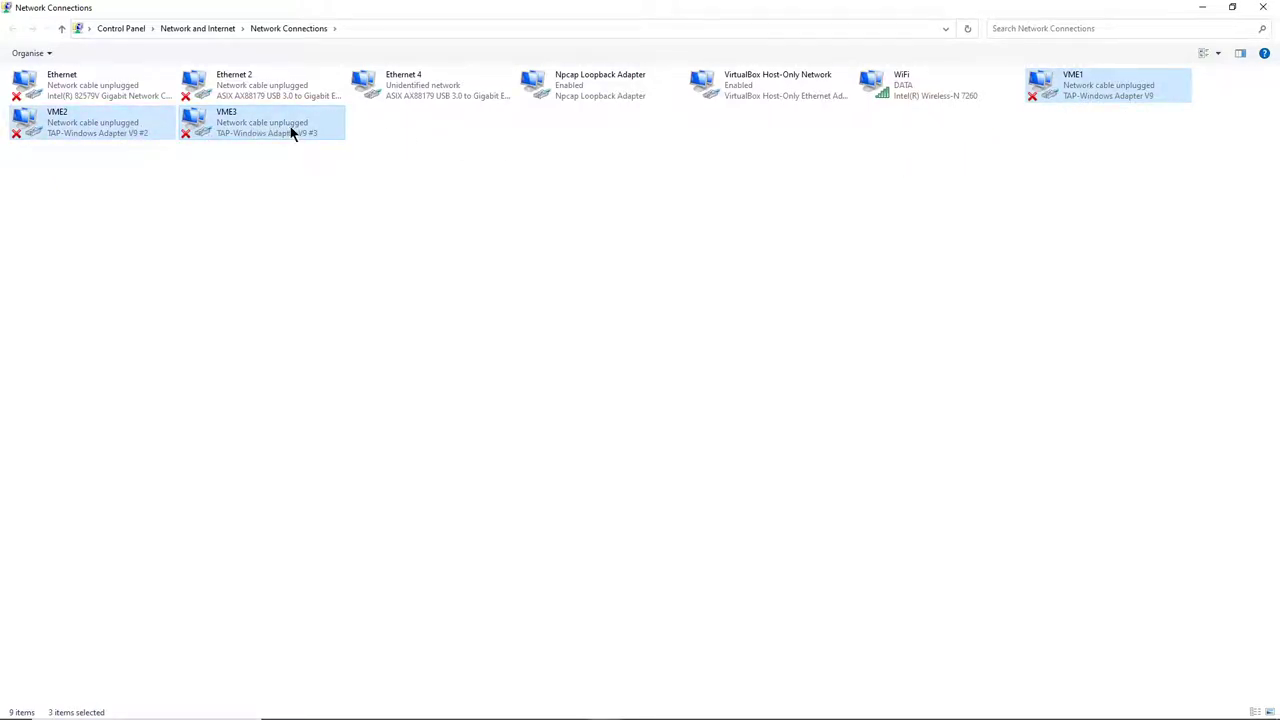
pyautogui.rightClick(291, 133)
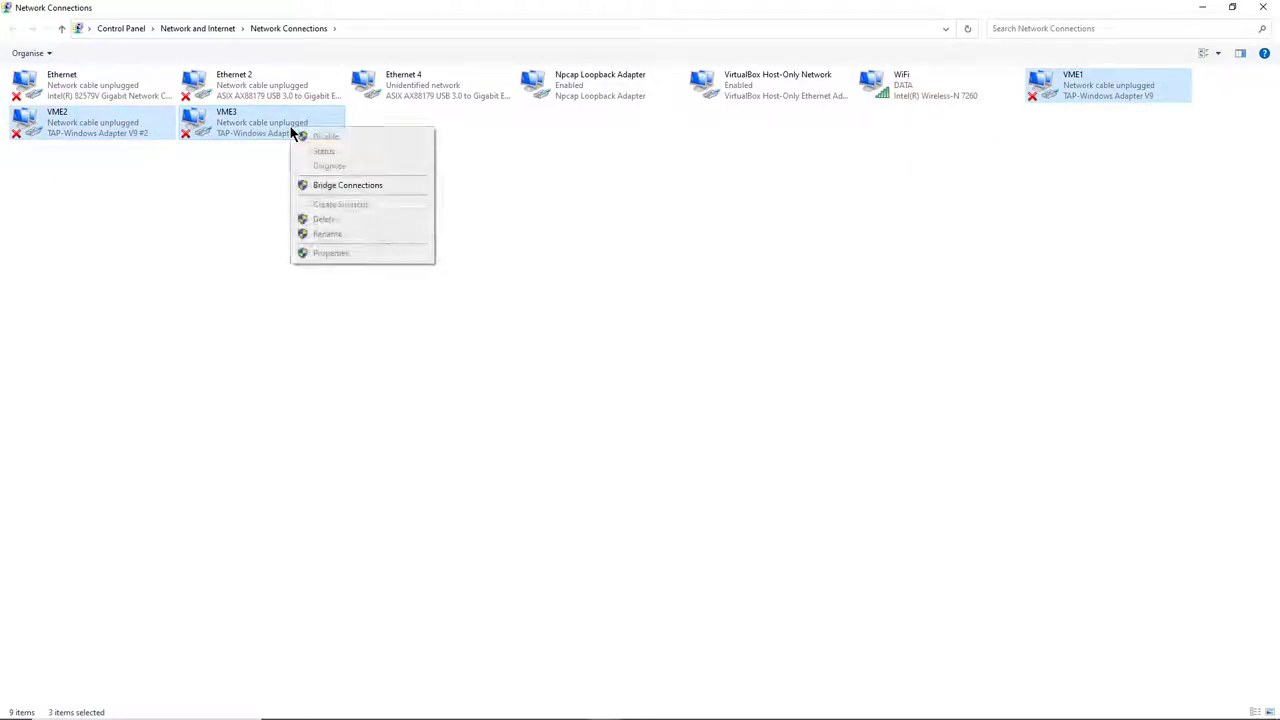
pyautogui.click(361, 188)
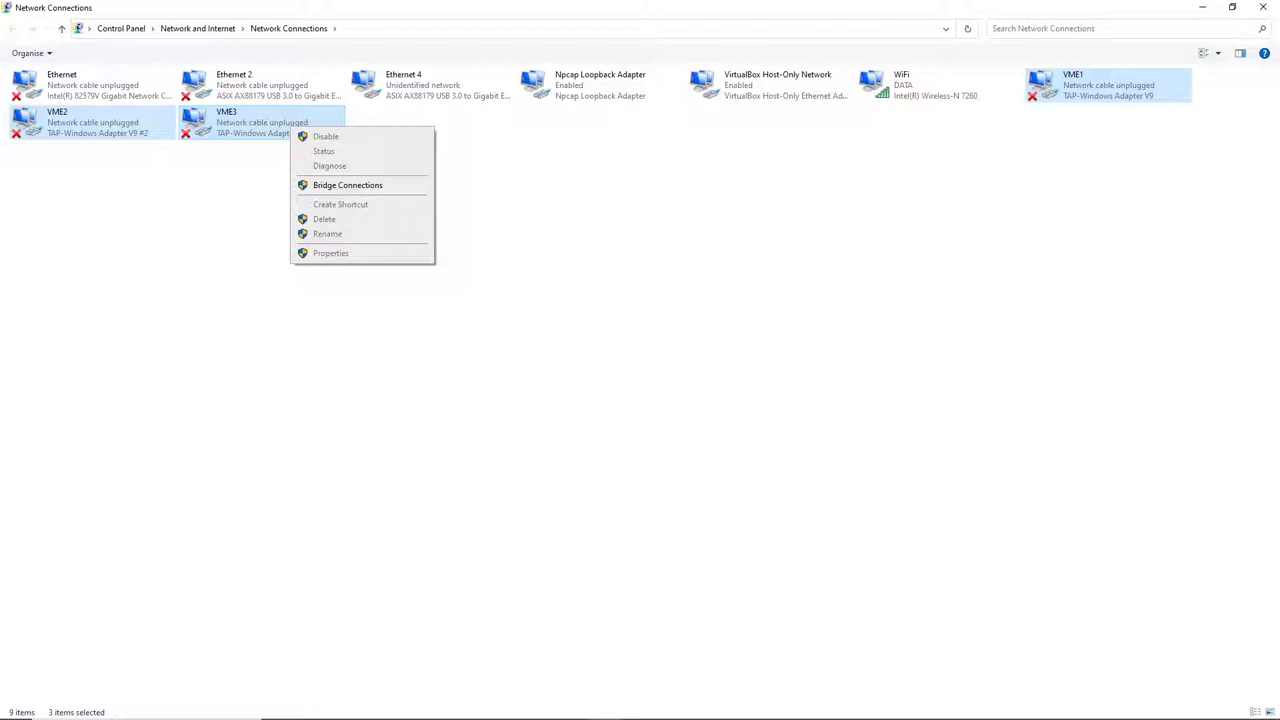
pyautogui.click(347, 185)
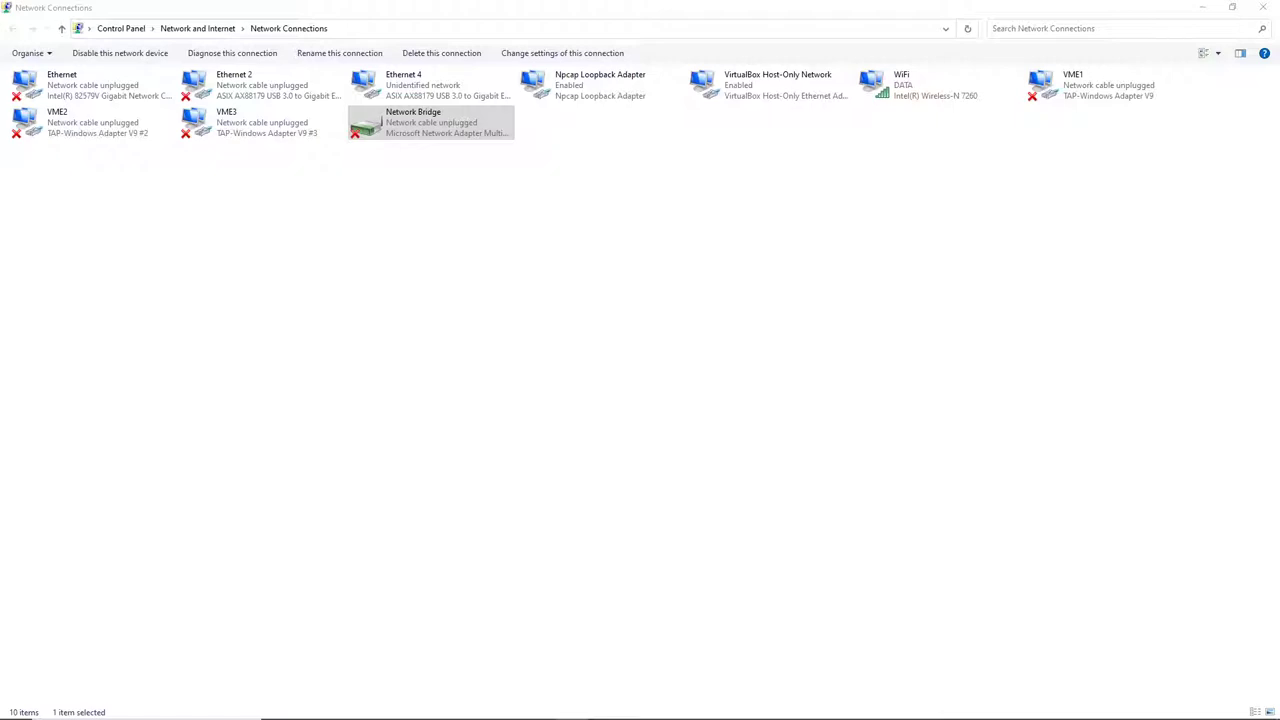
pyautogui.click(703, 245)
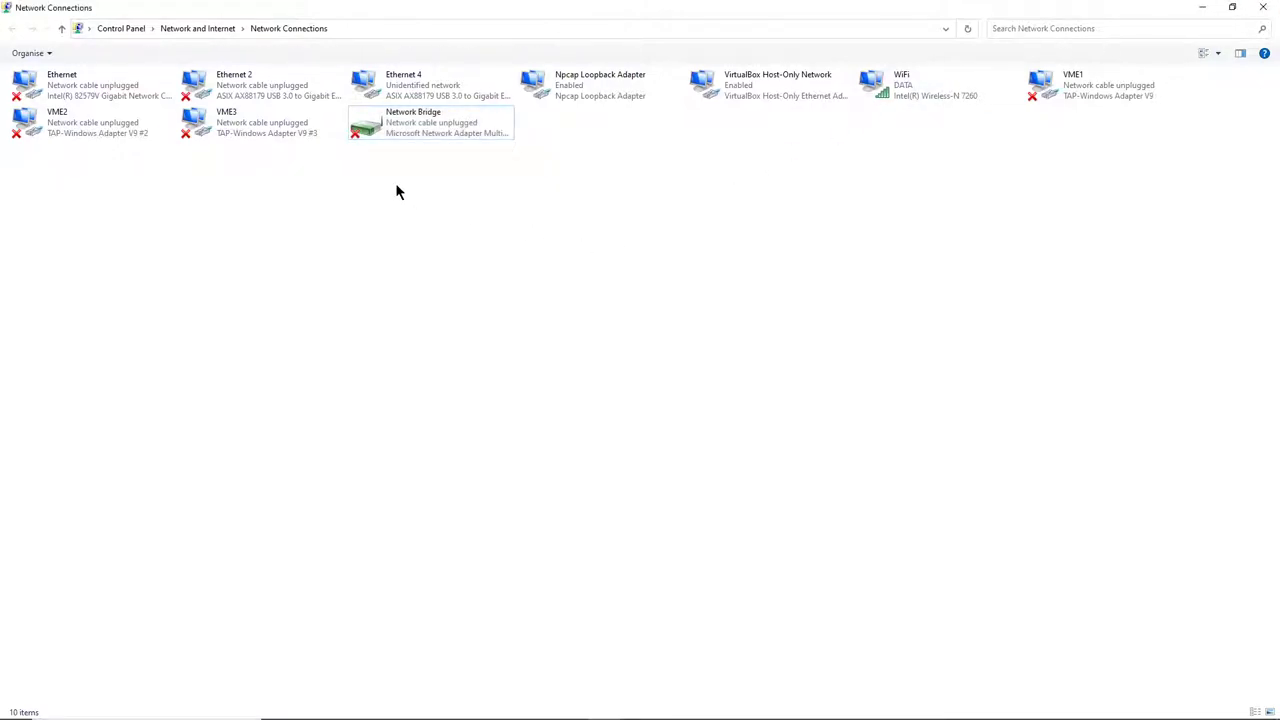
# Step: Open the Network Bridge properties and scroll the adapter list to confirm VME1–VME3 are ticked
pyautogui.rightClick(423, 124)
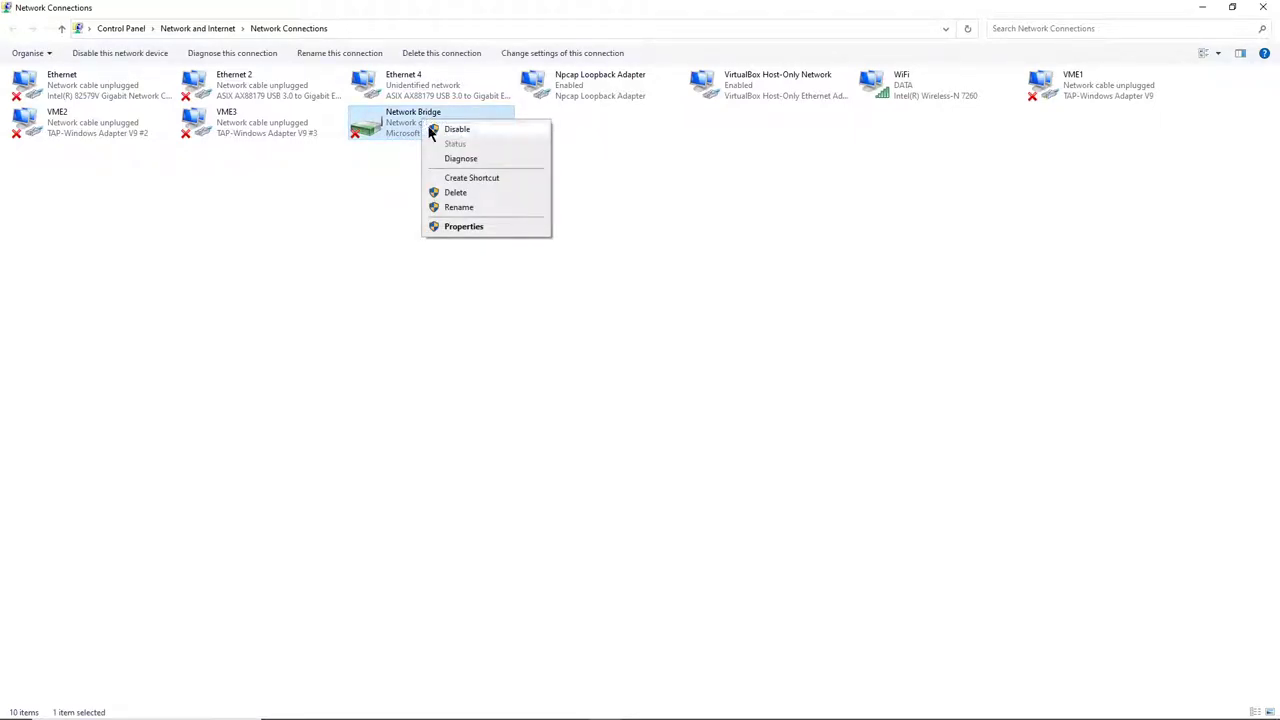
pyautogui.click(466, 227)
pyautogui.moveTo(174, 70); pyautogui.dragTo(711, 223)
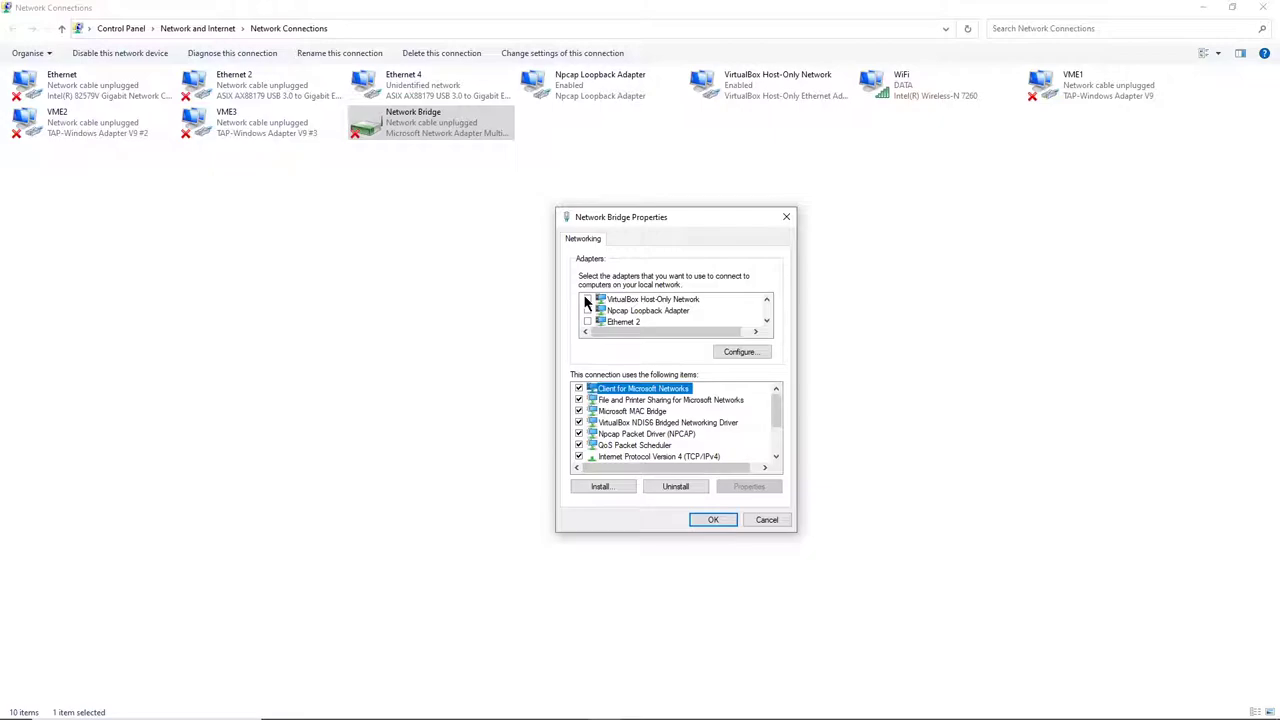
pyautogui.scroll(-2, 645, 313)
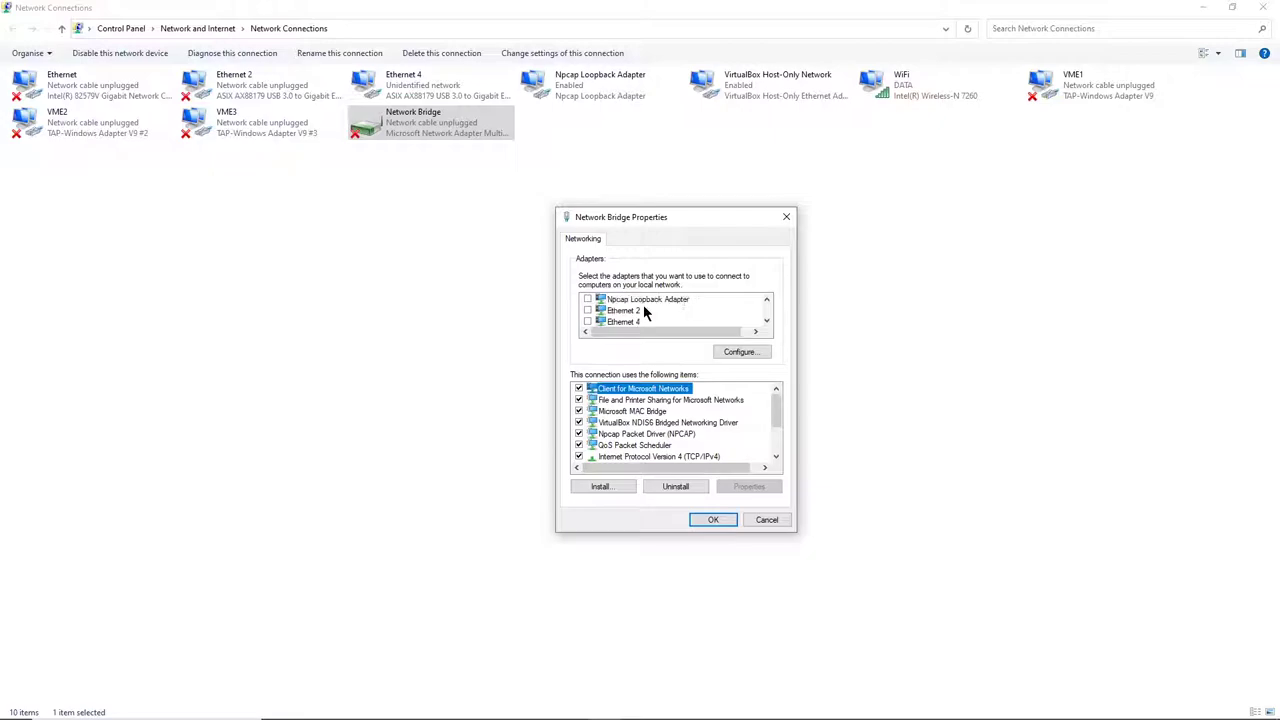
pyautogui.scroll(-2, 645, 313)
pyautogui.scroll(-1, 645, 313)
pyautogui.scroll(-1, 643, 313)
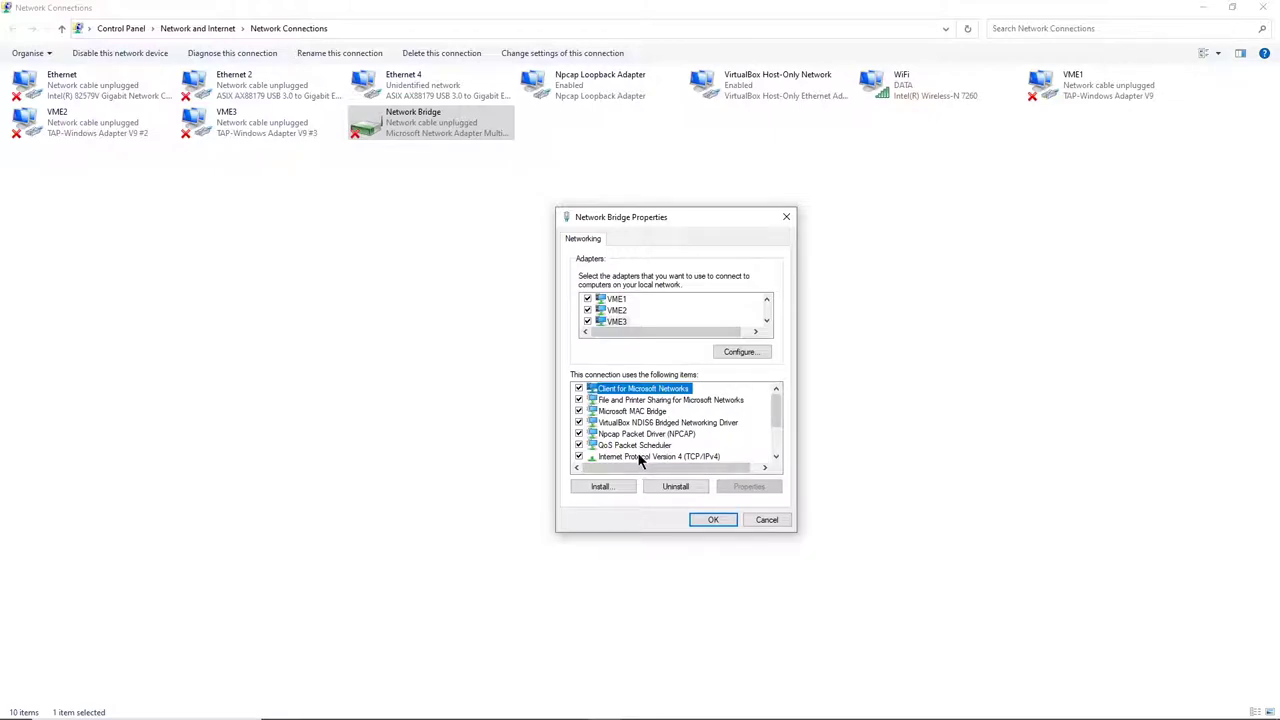
pyautogui.scroll(-1, 636, 456)
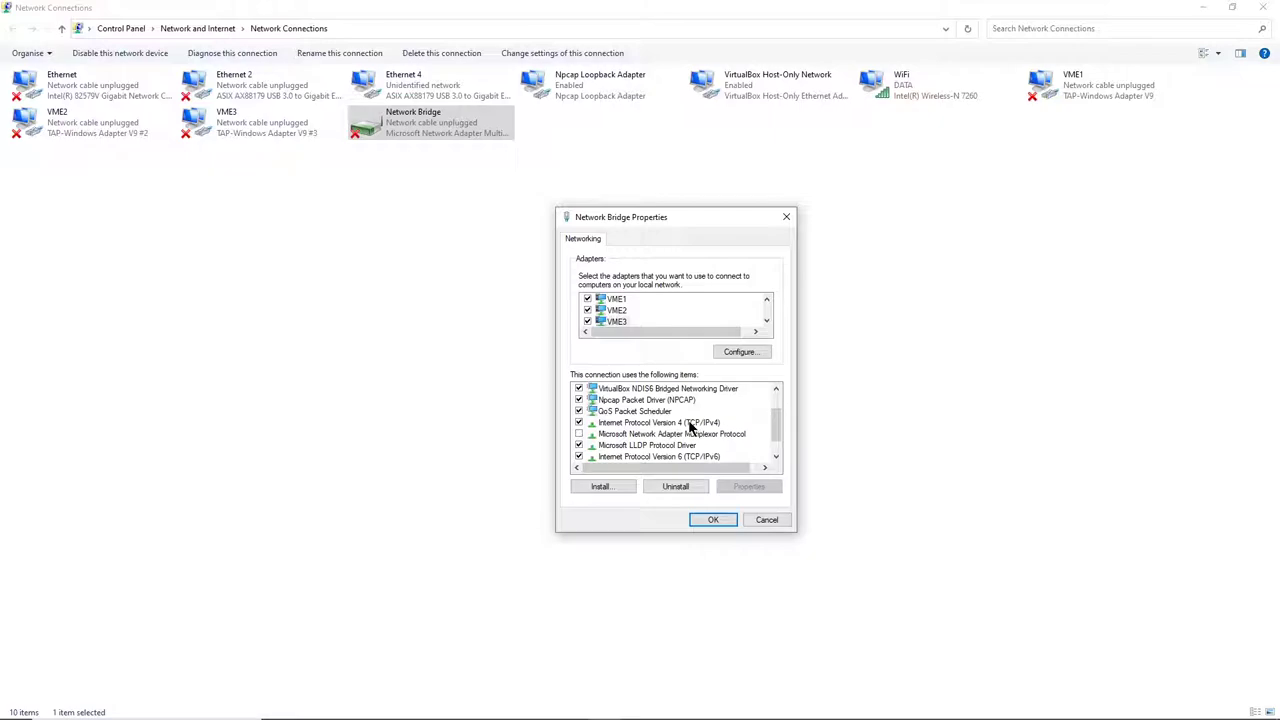
# Step: Set the bridge's IPv4 to static 192.168.137.1 with mask 255.255.255.0, then close its properties
pyautogui.click(689, 425)
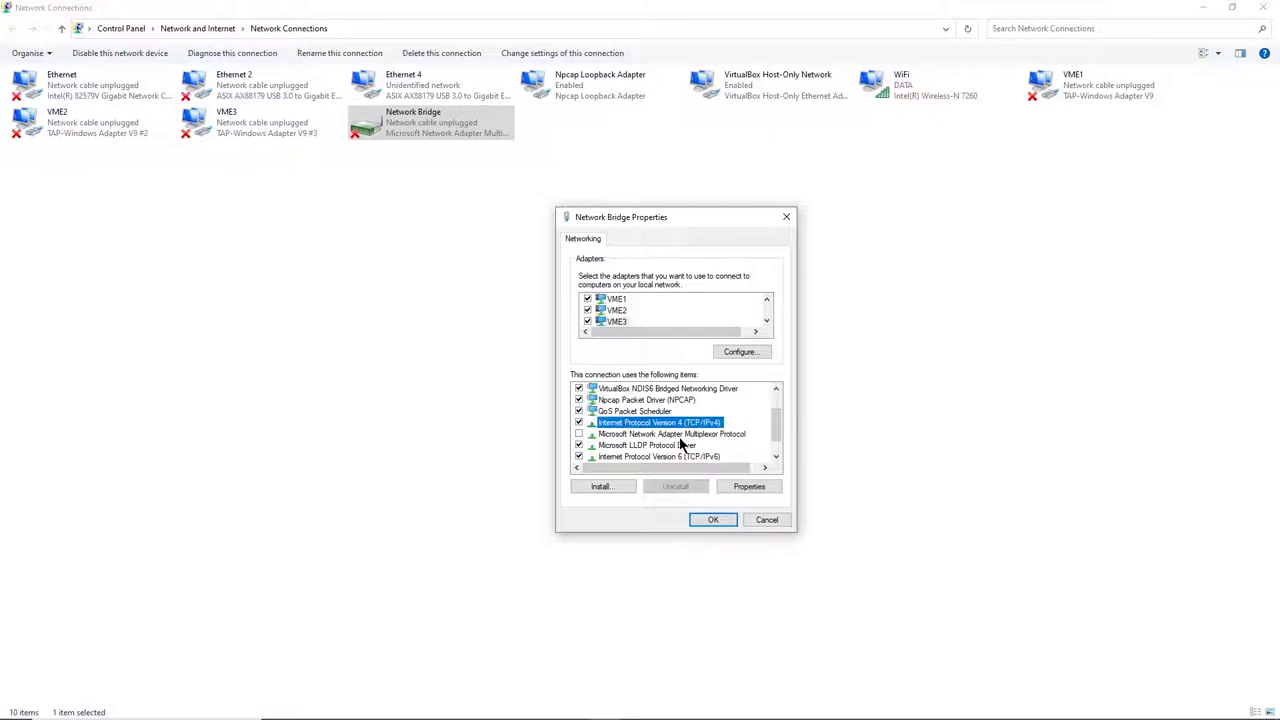
pyautogui.click(737, 487)
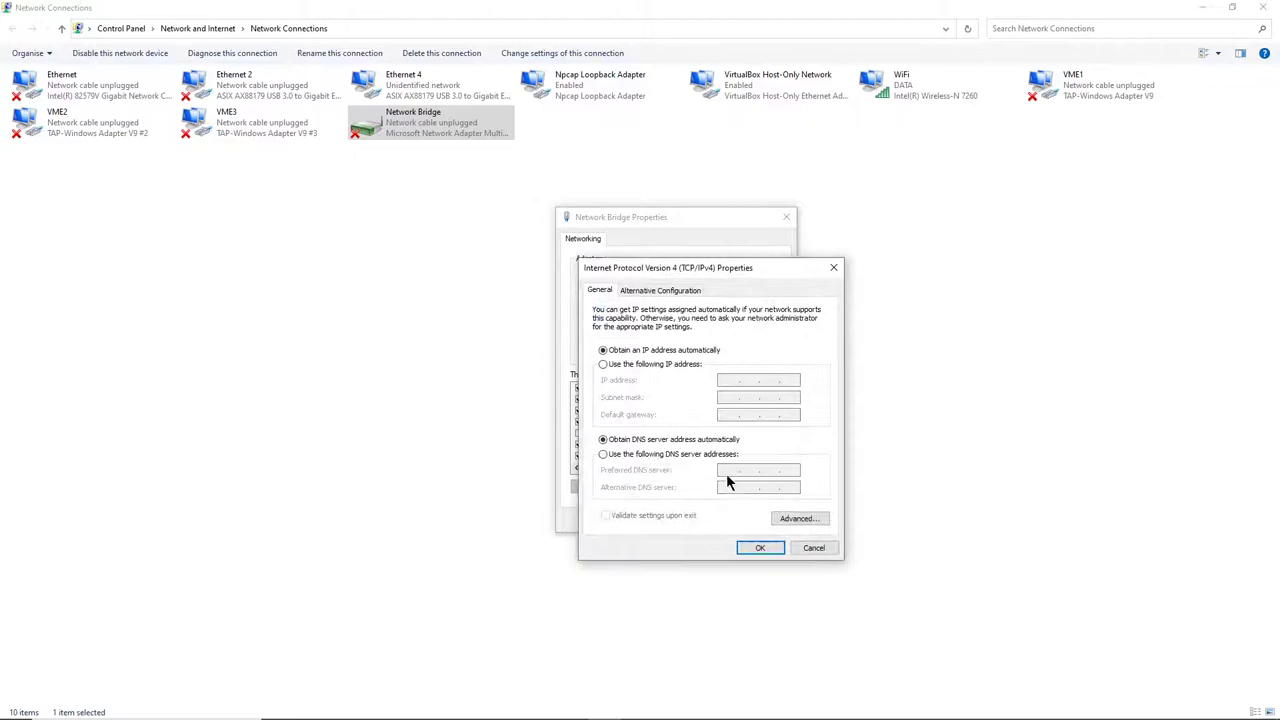
pyautogui.click(605, 365)
pyautogui.click(730, 380)
pyautogui.write('1')
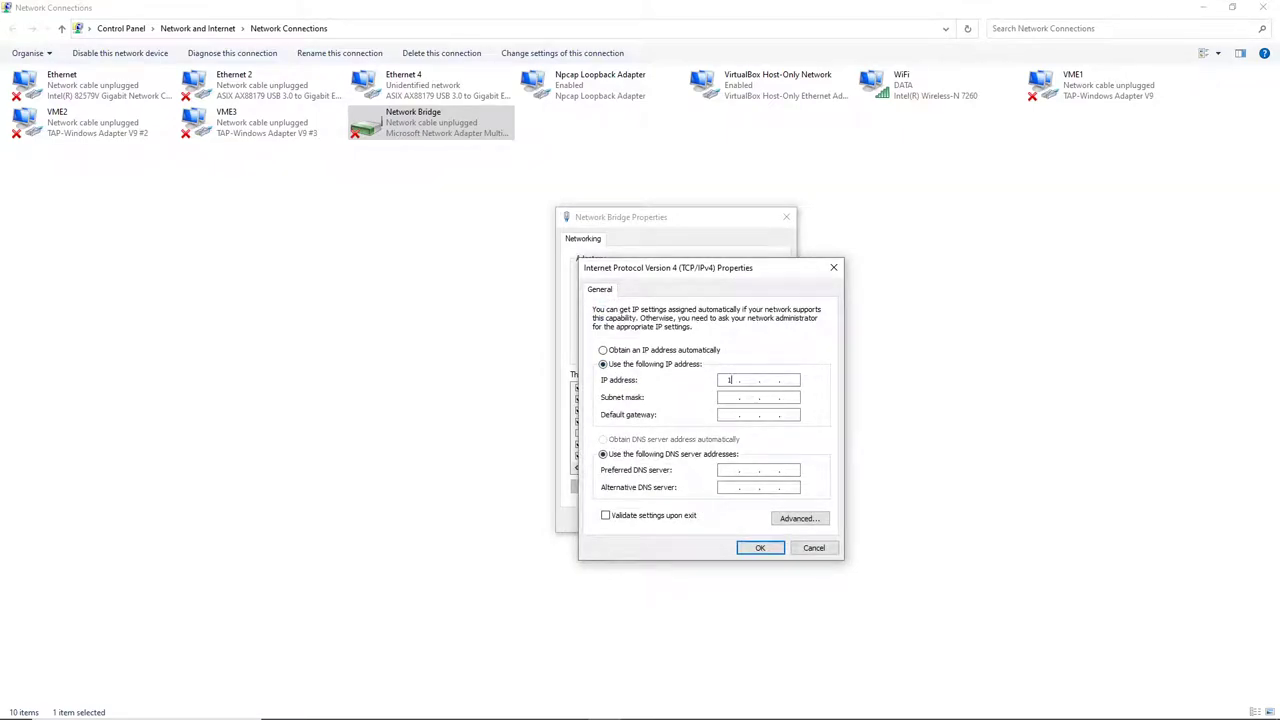
pyautogui.write('92.168.137.1')
pyautogui.press('Tab')
pyautogui.press('Tab')
pyautogui.click(764, 546)
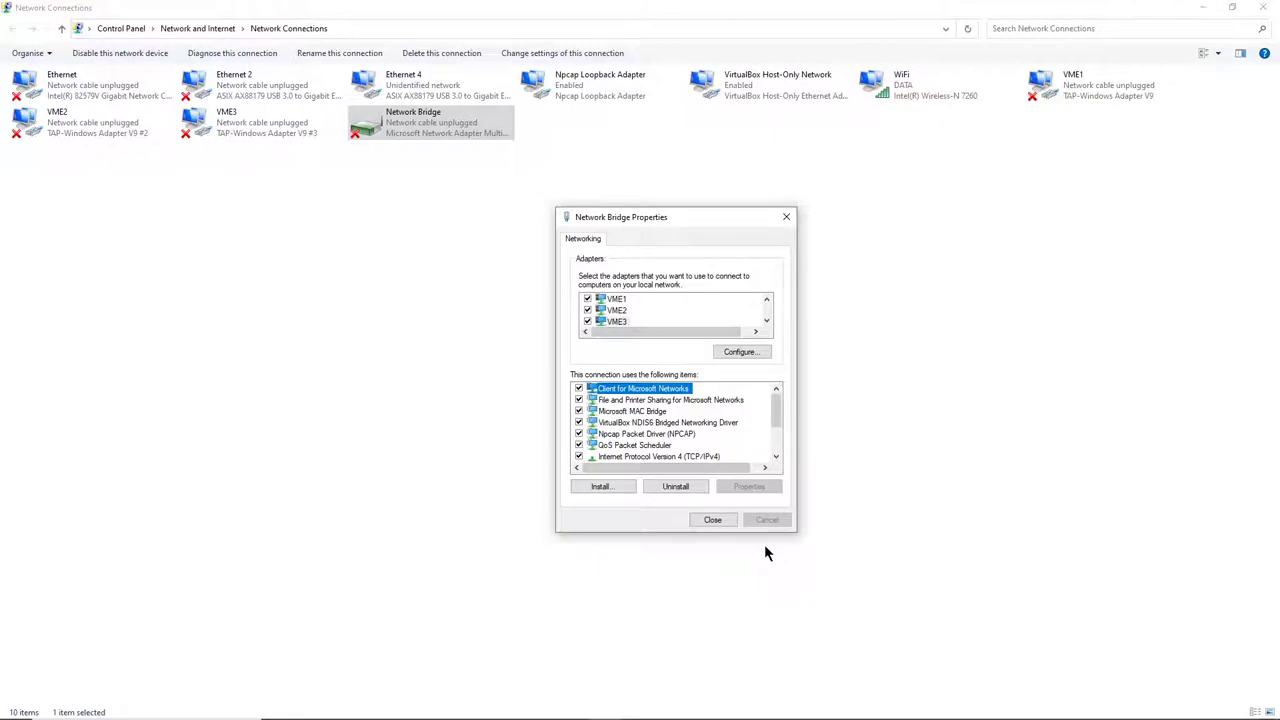
pyautogui.click(719, 519)
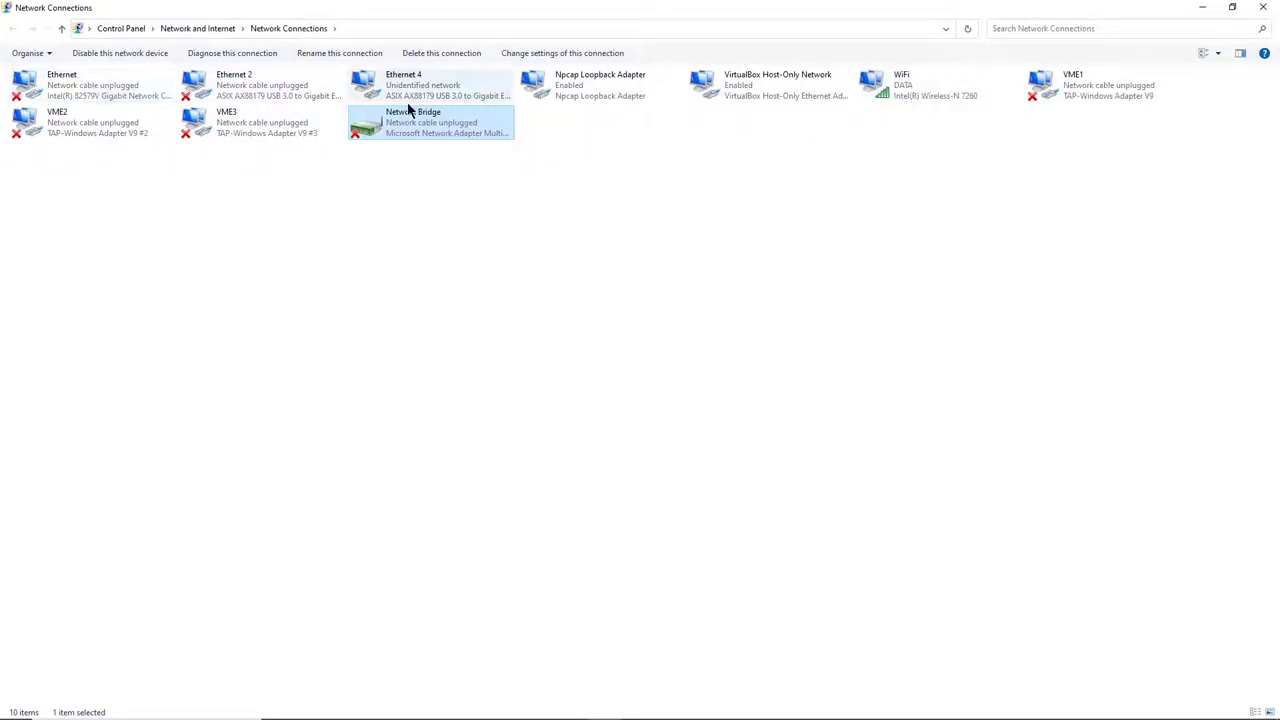
# Step: Turn on Internet Connection Sharing for WiFi, choosing Network Bridge as the home networking connection, and confirm
pyautogui.rightClick(910, 85)
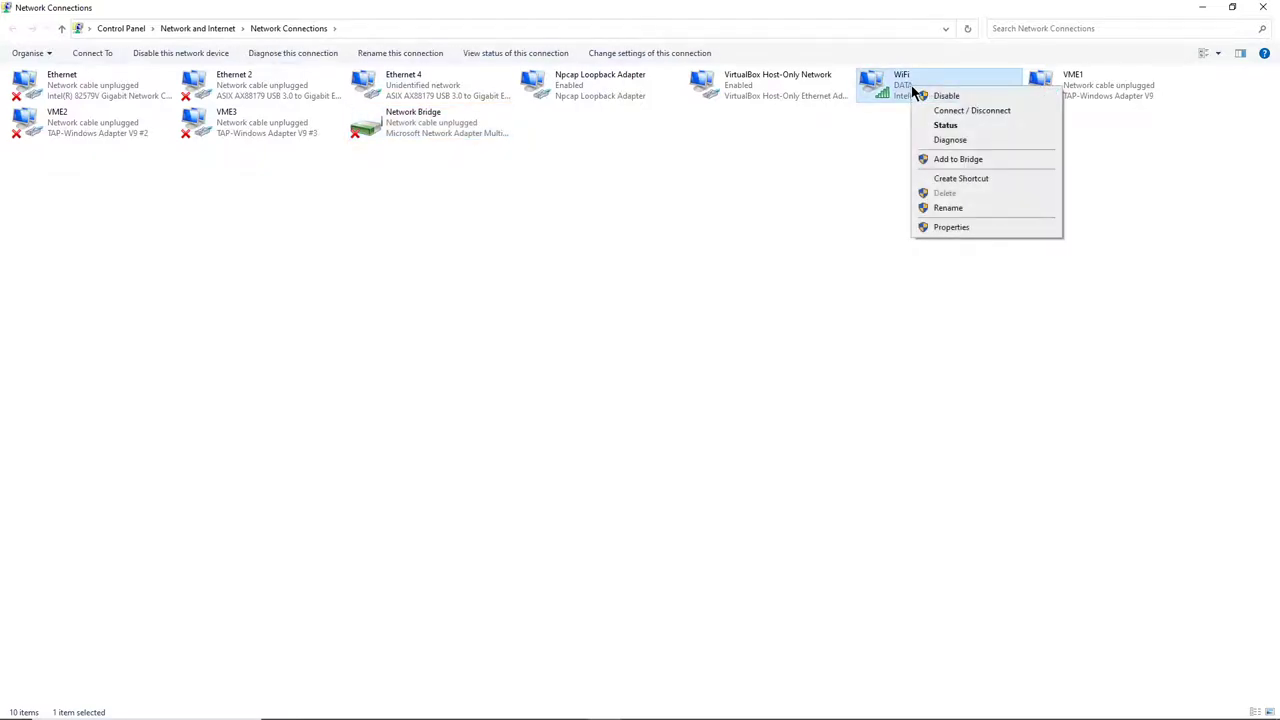
pyautogui.click(966, 226)
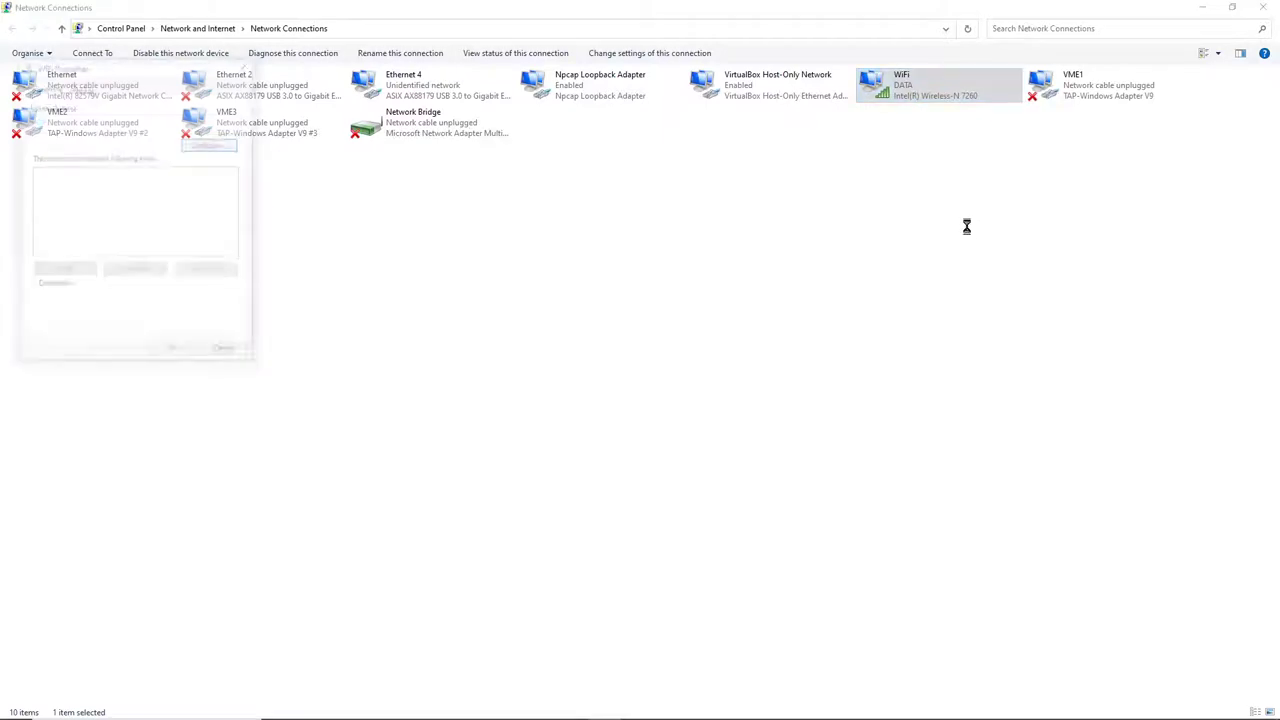
pyautogui.moveTo(220, 78); pyautogui.dragTo(789, 196)
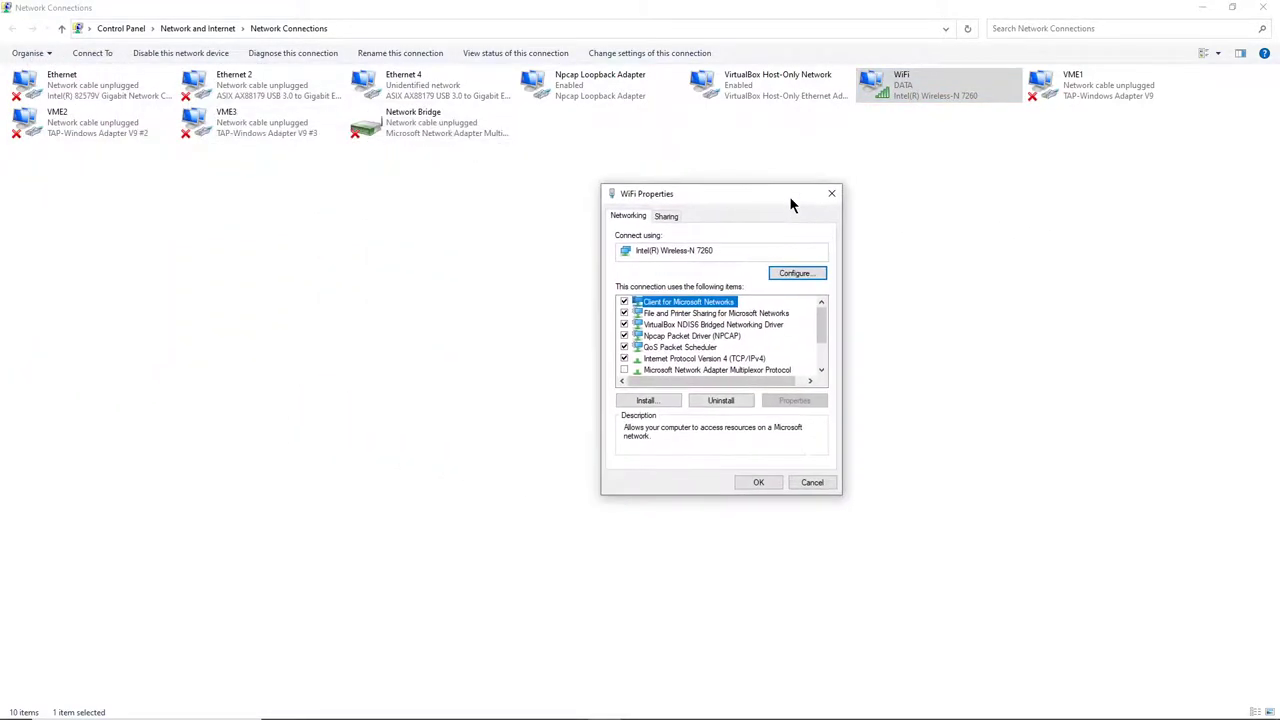
pyautogui.click(672, 217)
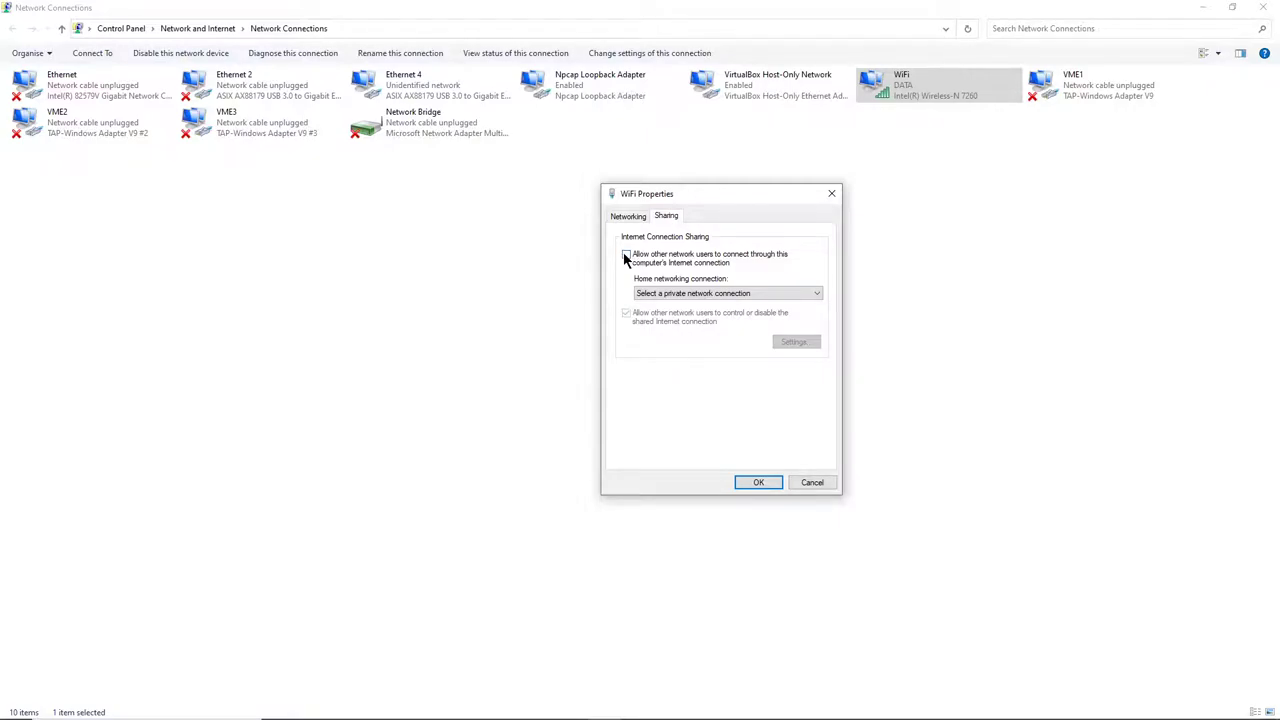
pyautogui.click(626, 257)
pyautogui.click(697, 294)
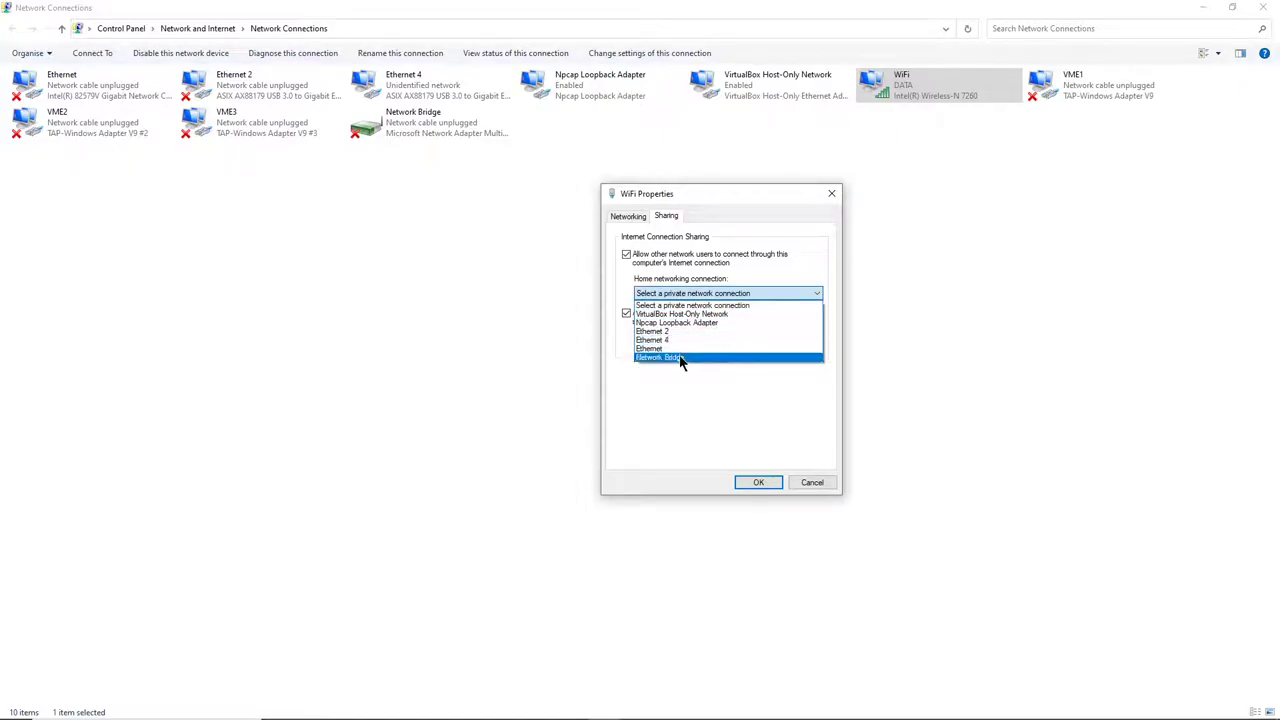
pyautogui.click(680, 358)
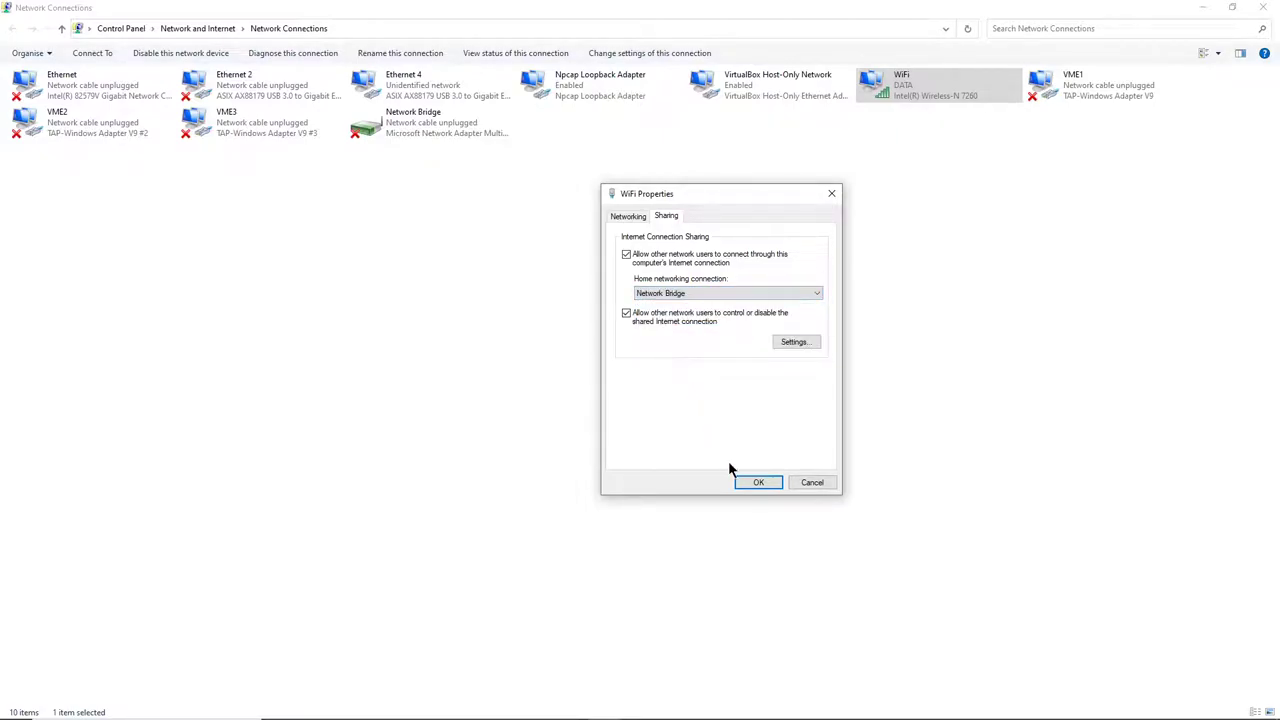
pyautogui.click(757, 484)
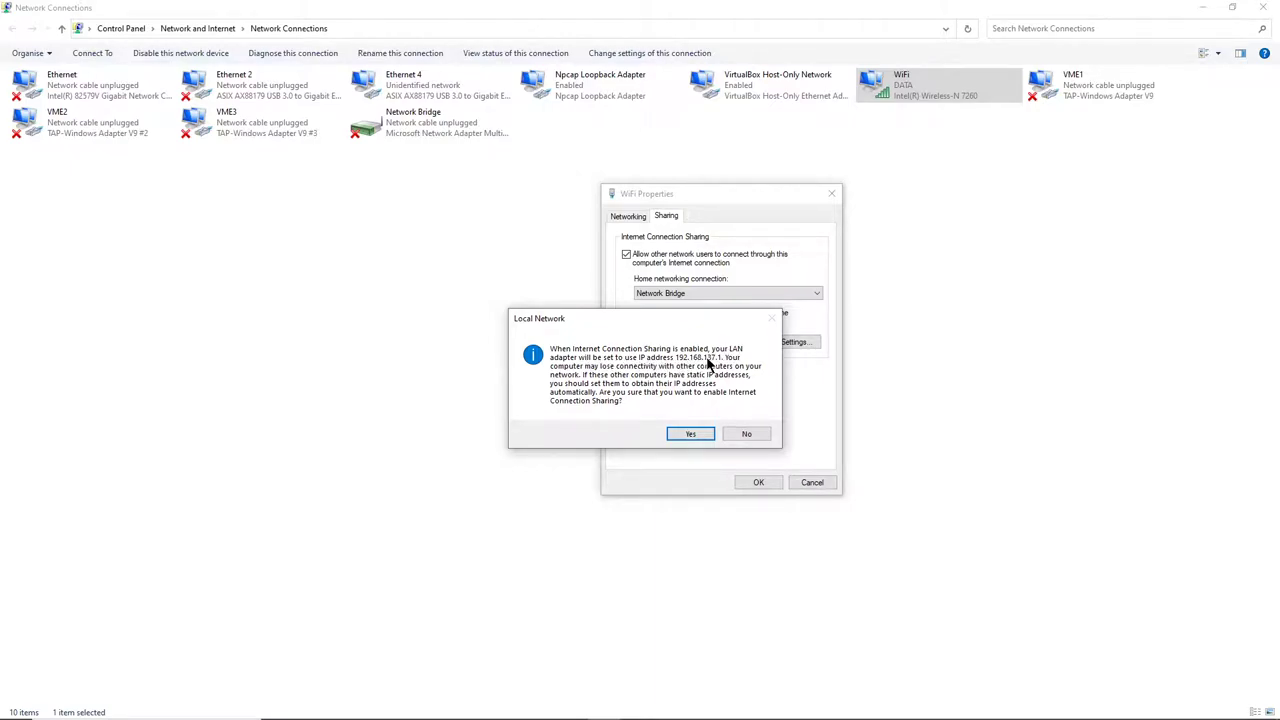
pyautogui.click(690, 434)
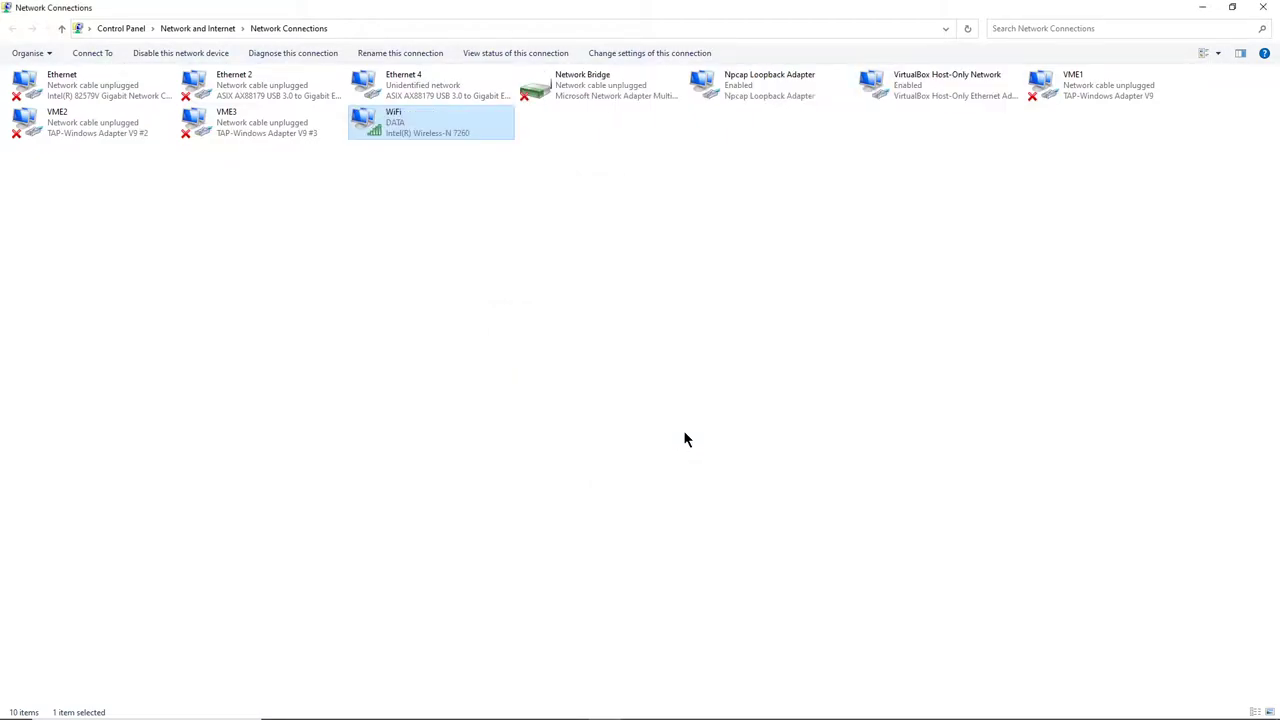